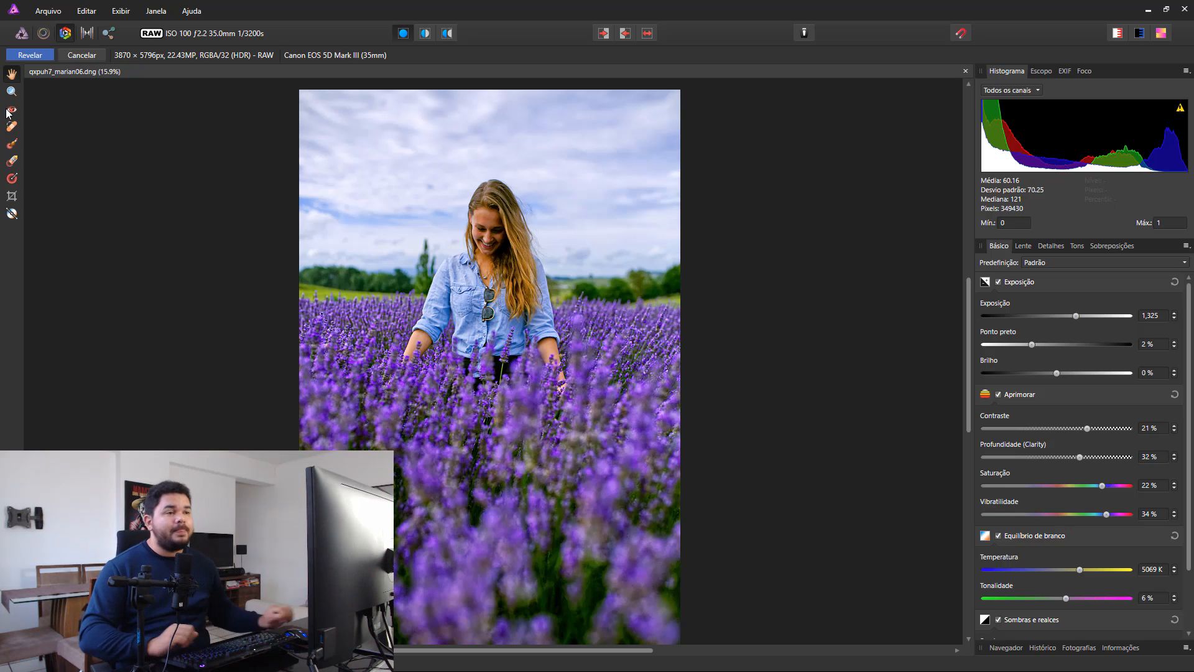
# Swap the before and after states to return the photo to its unedited RAW settings.
pyautogui.click(96, 57)
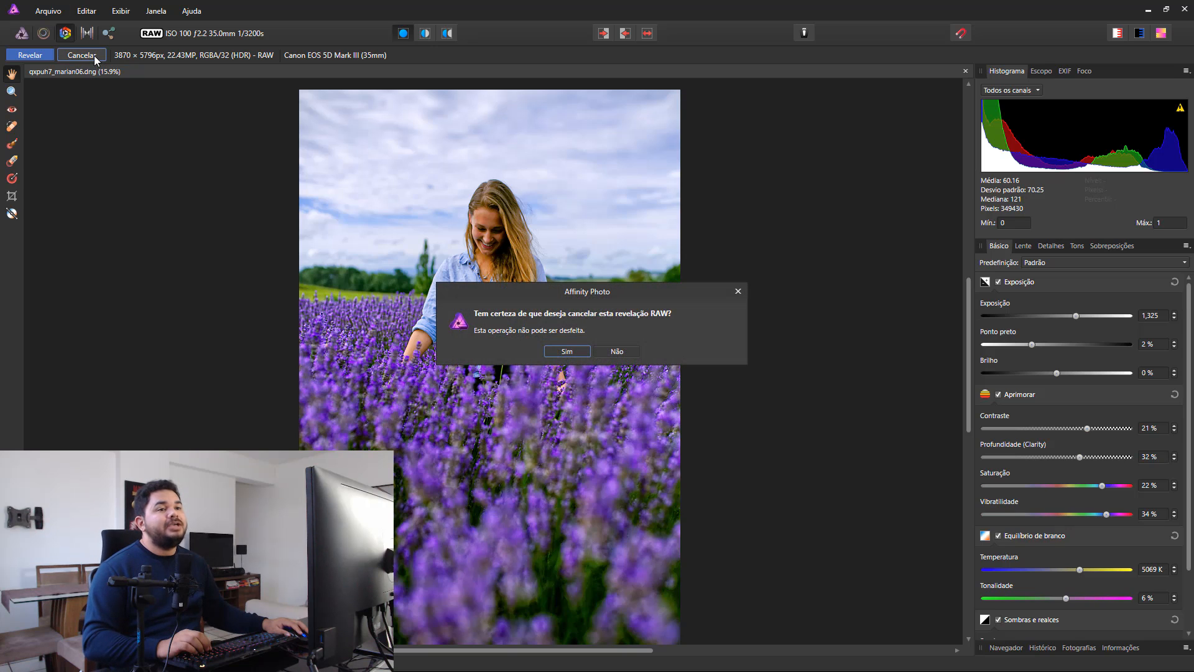
pyautogui.click(619, 352)
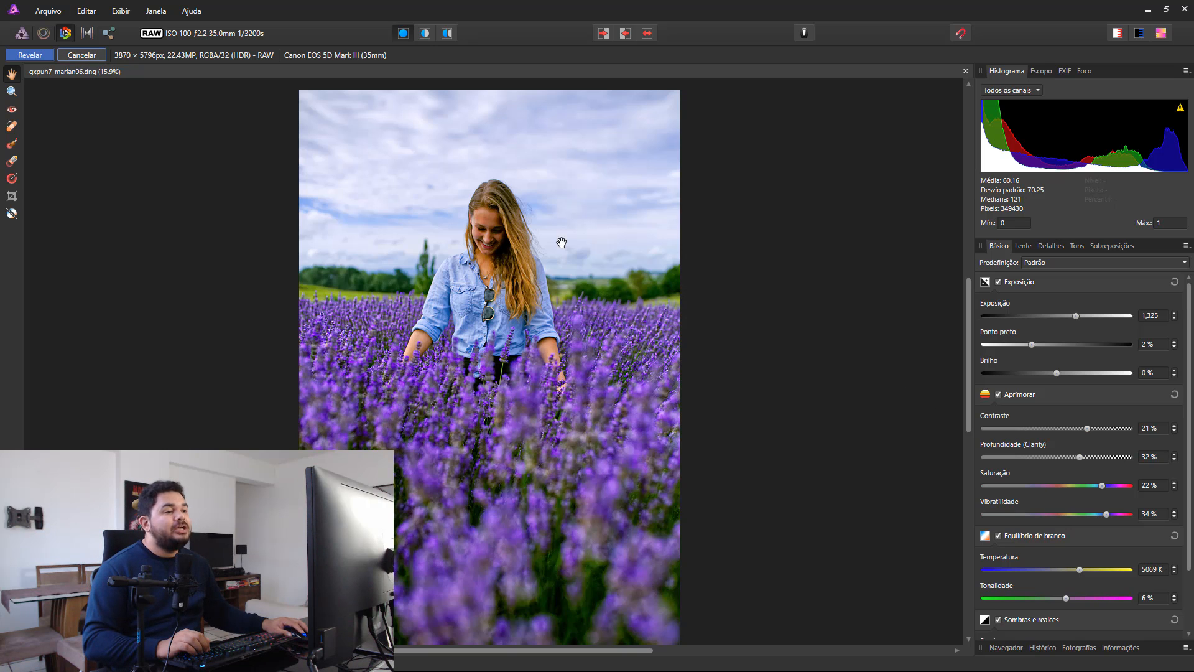
pyautogui.click(647, 33)
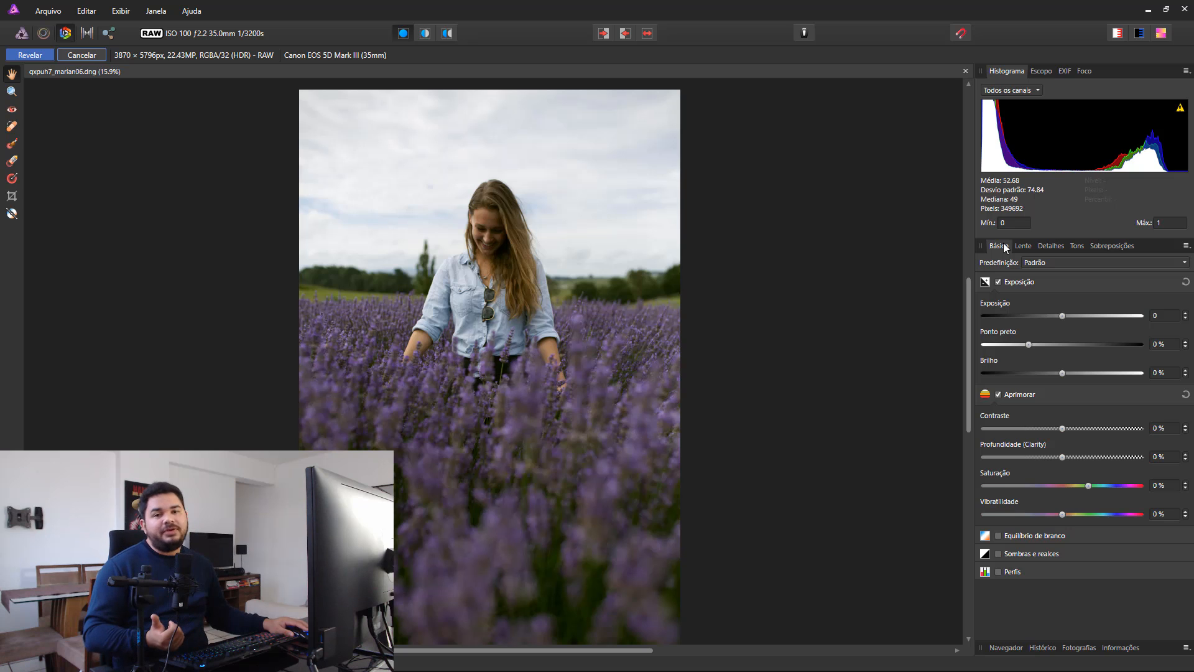
# Disable the Aprimorar adjustments and leave only Exposição enabled for the photo.
pyautogui.click(1011, 283)
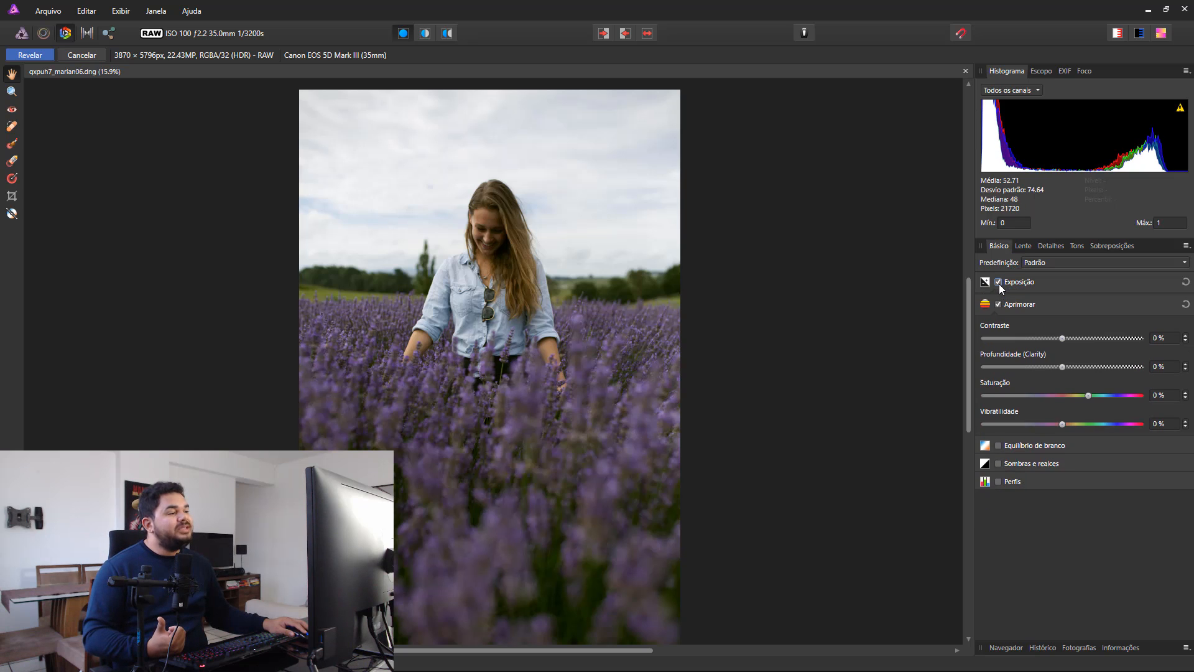
pyautogui.click(1010, 283)
pyautogui.click(999, 395)
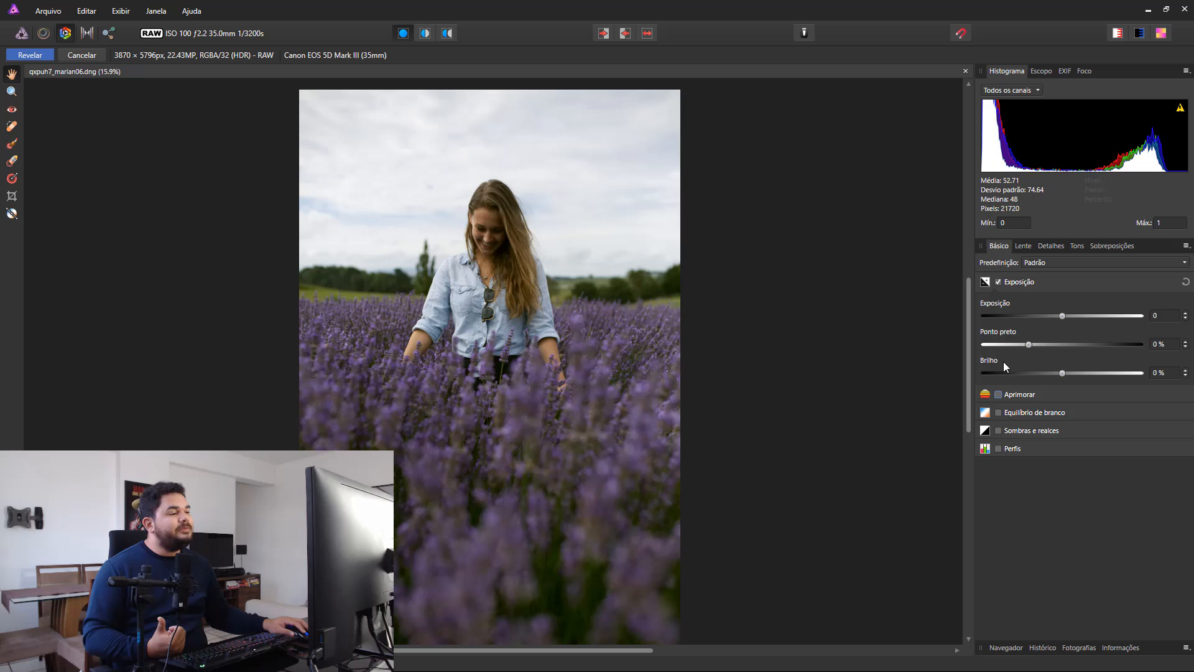
pyautogui.click(1000, 282)
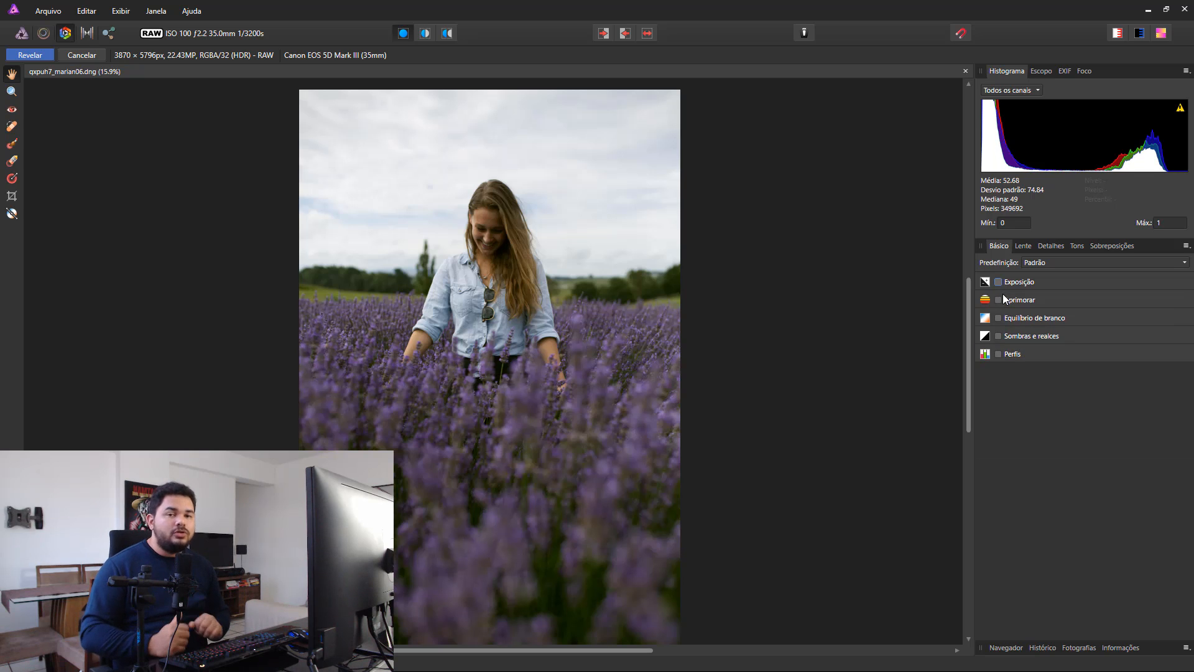
pyautogui.click(998, 283)
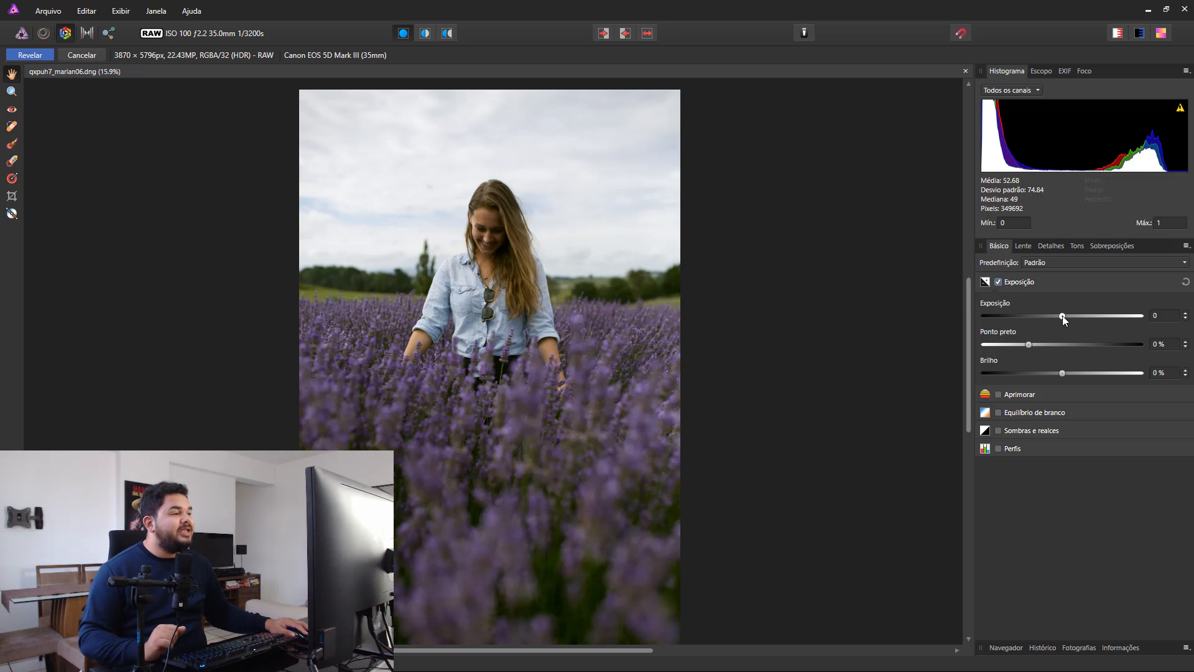
# Adjust the exposure group: Exposição to 0,476, Ponto preto to 2 % and Brilho to 3 %.
pyautogui.moveTo(1062, 316); pyautogui.dragTo(1068, 316)
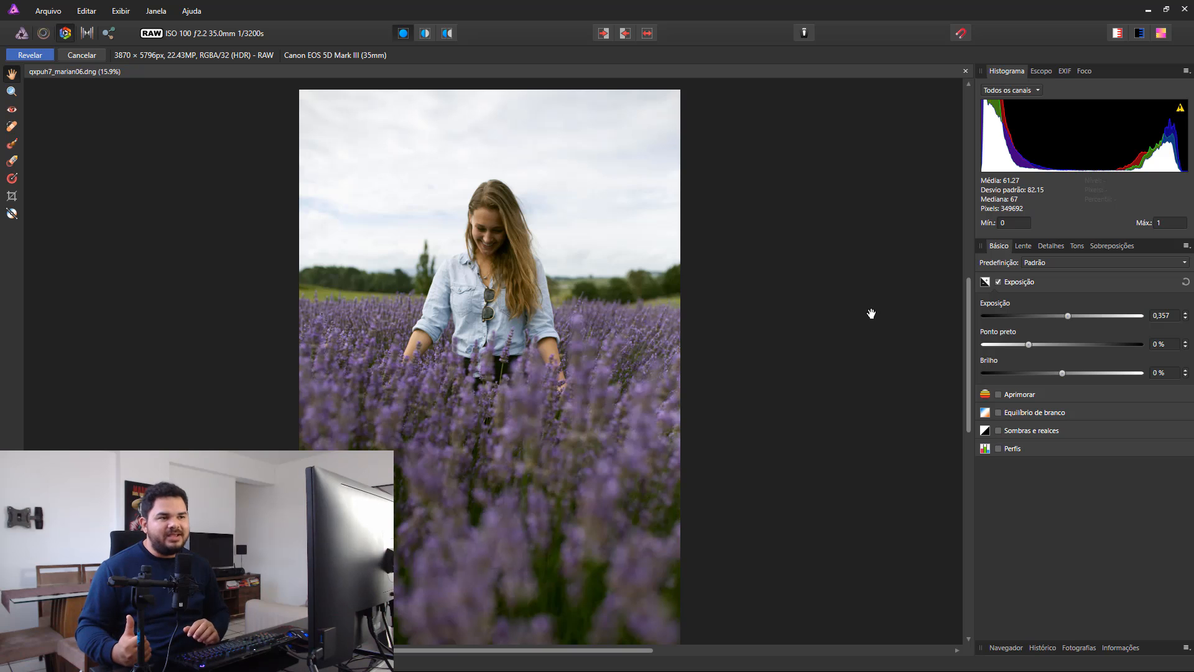
pyautogui.click(1186, 282)
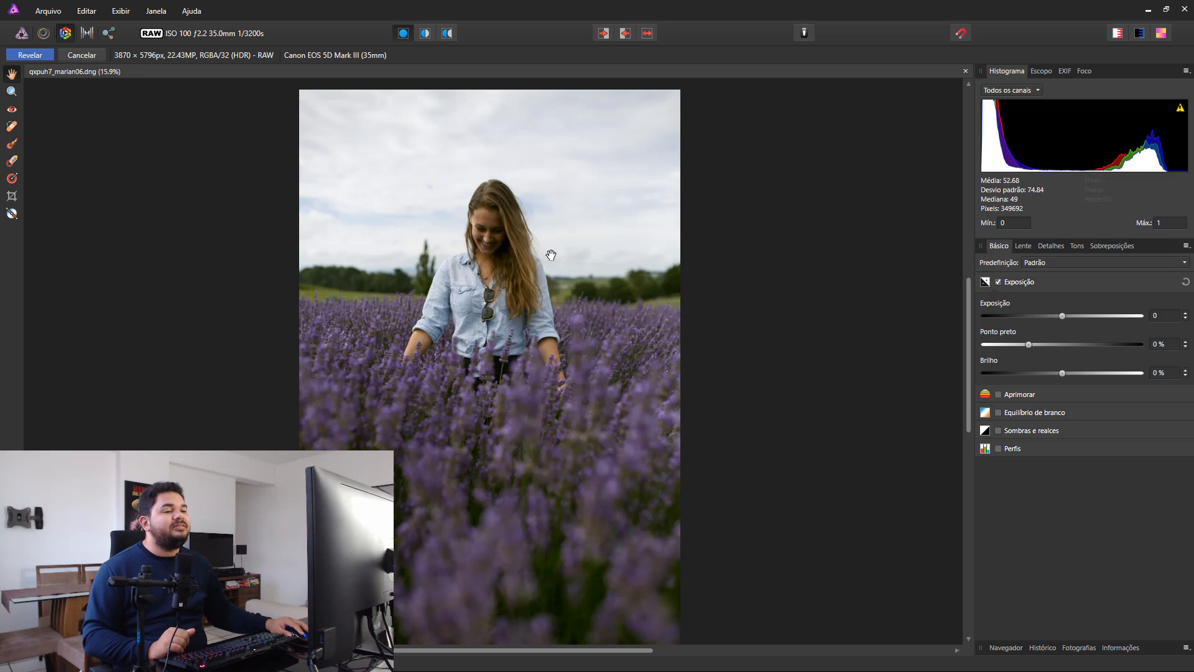
pyautogui.moveTo(1062, 315); pyautogui.dragTo(1072, 316)
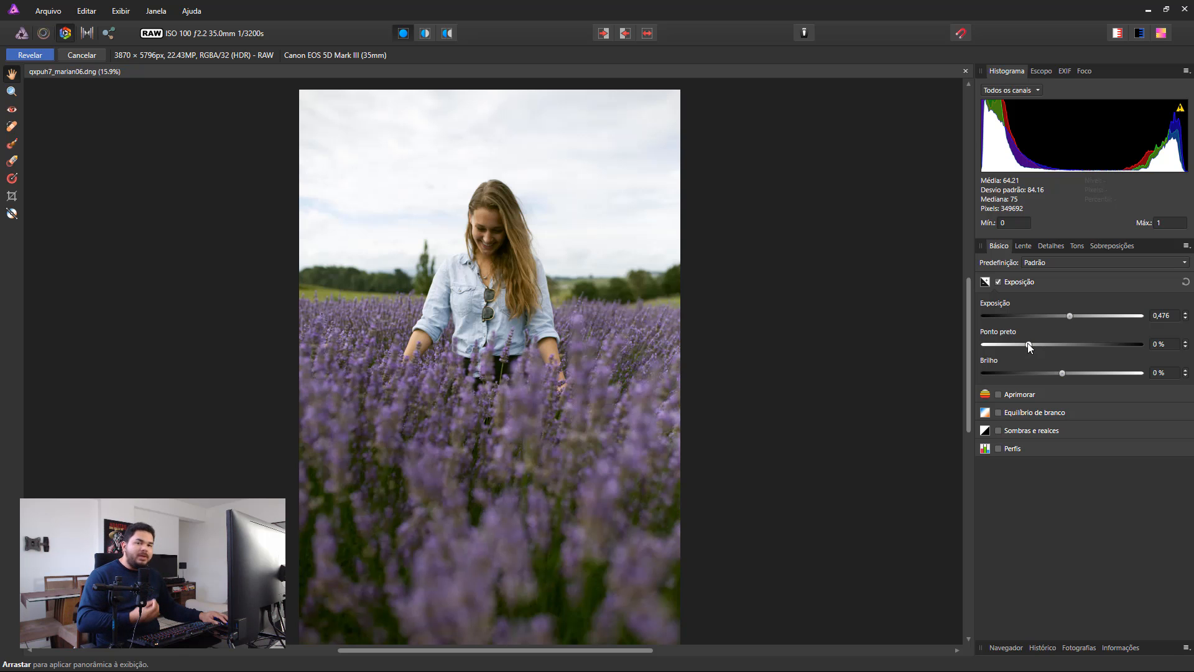
pyautogui.moveTo(1029, 345)
pyautogui.mouseDown()
pyautogui.moveTo(1071, 346)
pyautogui.moveTo(1019, 345)
pyautogui.moveTo(1039, 340)
pyautogui.mouseUp()
pyautogui.click(1163, 346)
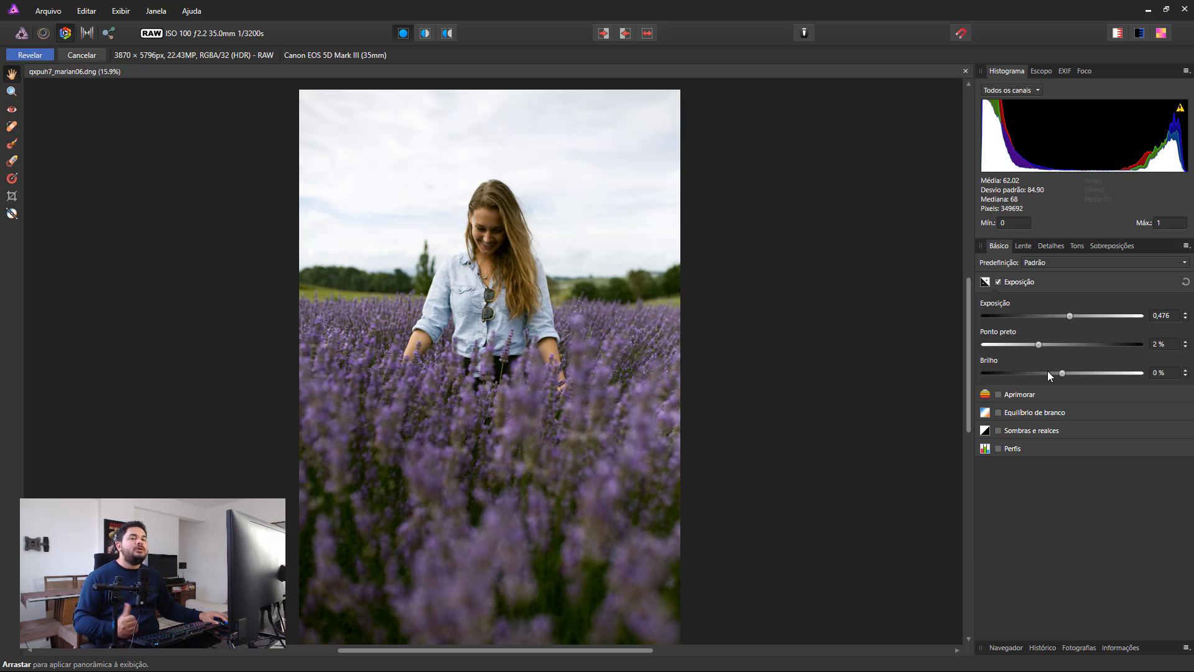
pyautogui.moveTo(1059, 372)
pyautogui.mouseDown()
pyautogui.moveTo(1081, 372)
pyautogui.moveTo(1039, 374)
pyautogui.moveTo(1072, 373)
pyautogui.mouseUp()
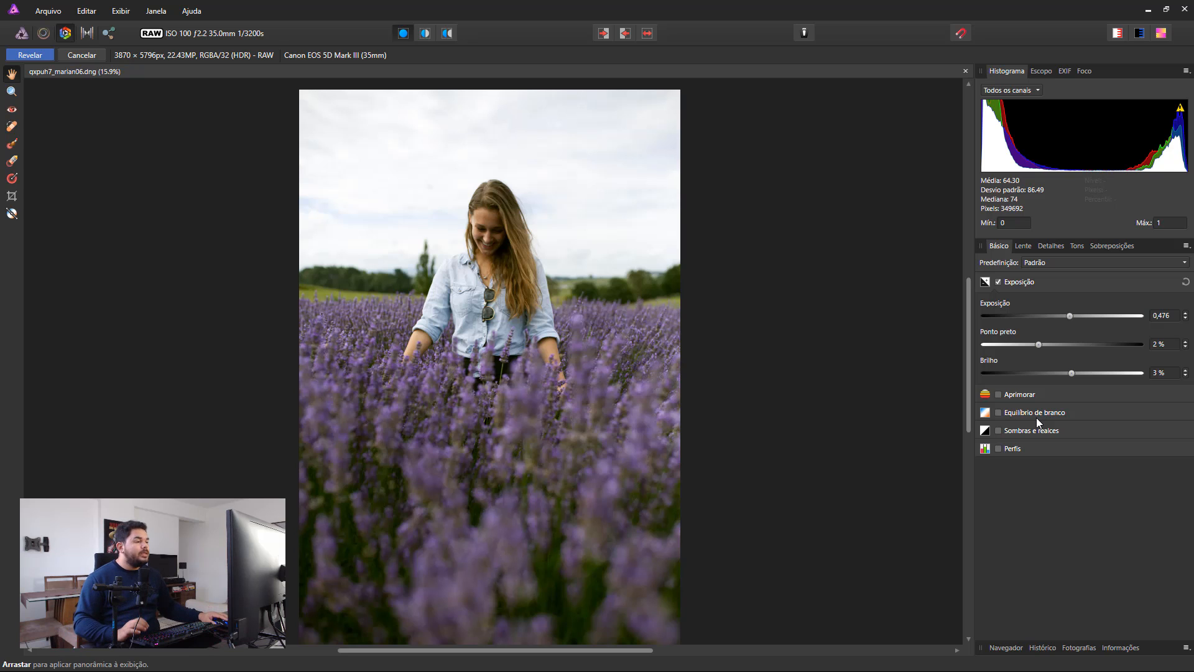
# Enable Aprimorar with Contraste at 7 %, Profundidade (Clarity) at 29 %, Saturação at 24 % and Vibratilidade at 28 %.
pyautogui.click(999, 395)
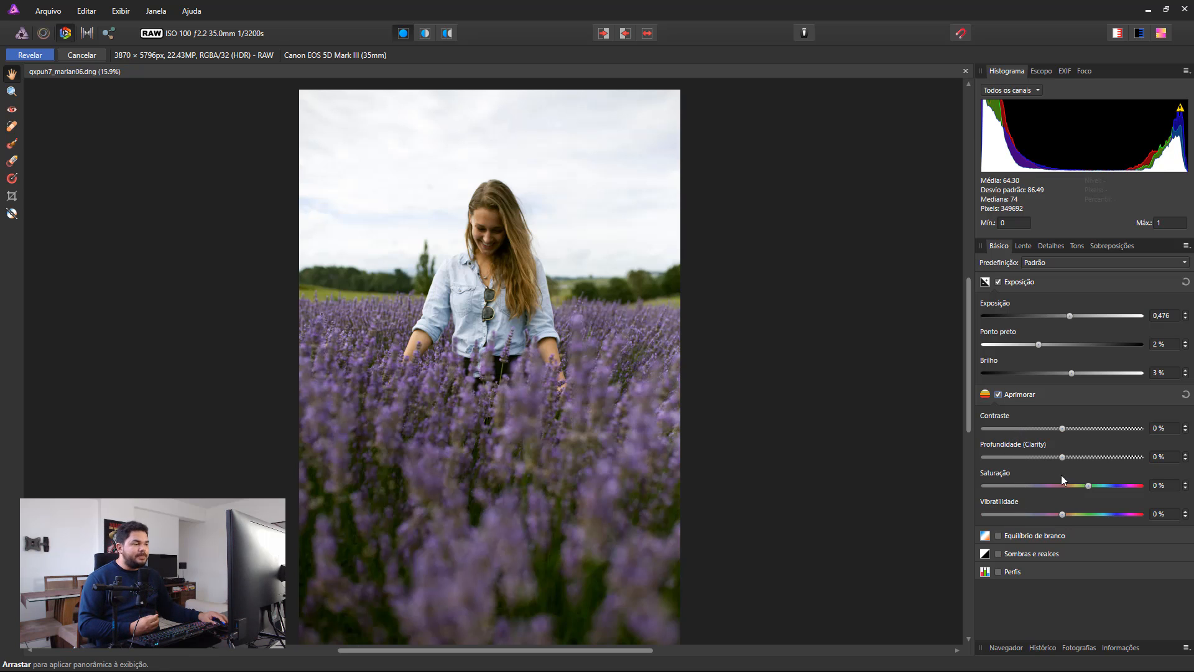
pyautogui.moveTo(1064, 428); pyautogui.dragTo(1073, 428)
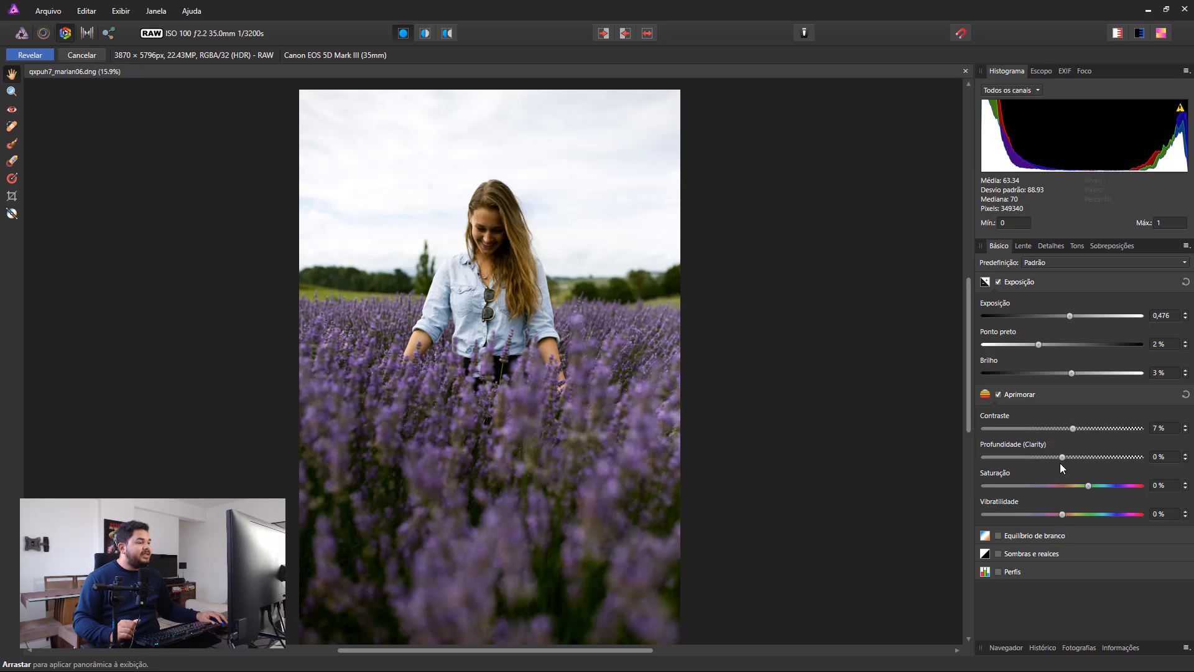
pyautogui.moveTo(1063, 457); pyautogui.dragTo(1084, 458)
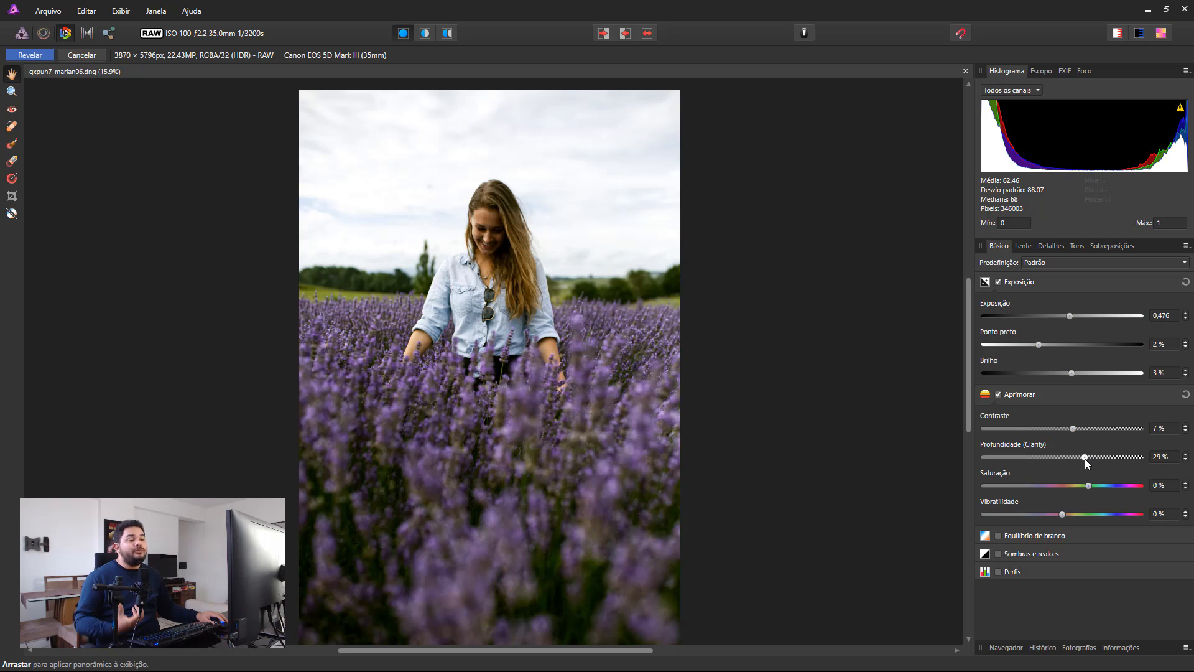
pyautogui.moveTo(1085, 458)
pyautogui.mouseDown()
pyautogui.moveTo(1101, 458)
pyautogui.moveTo(1085, 457)
pyautogui.mouseUp()
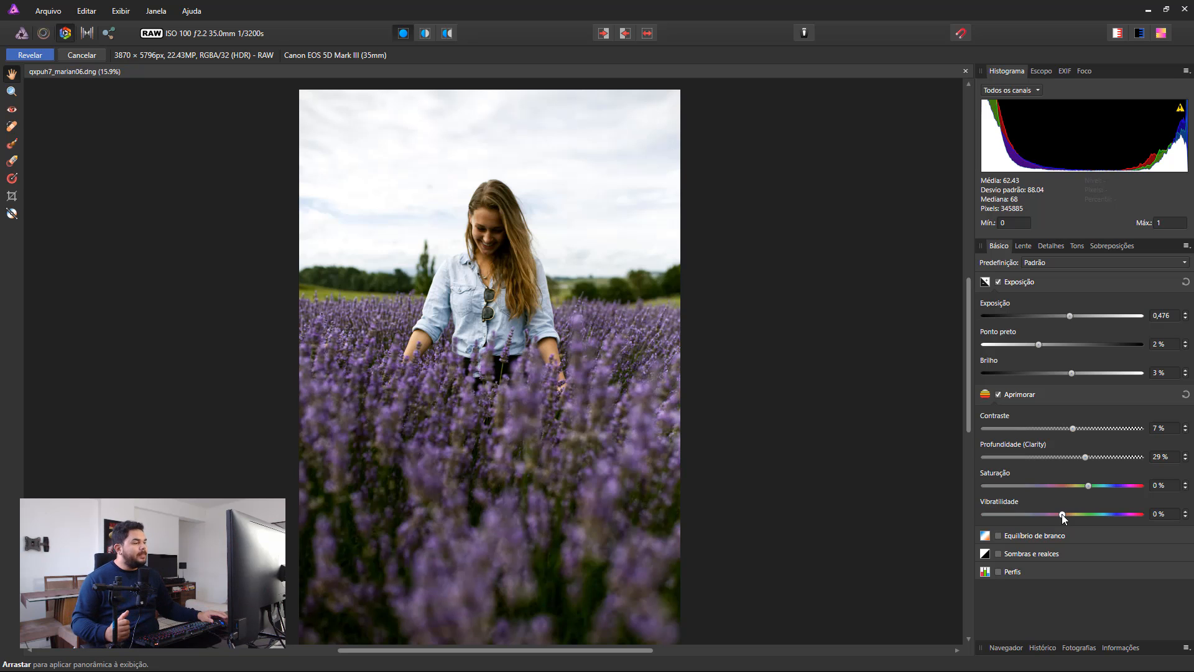
pyautogui.moveTo(1093, 485); pyautogui.dragTo(1113, 484)
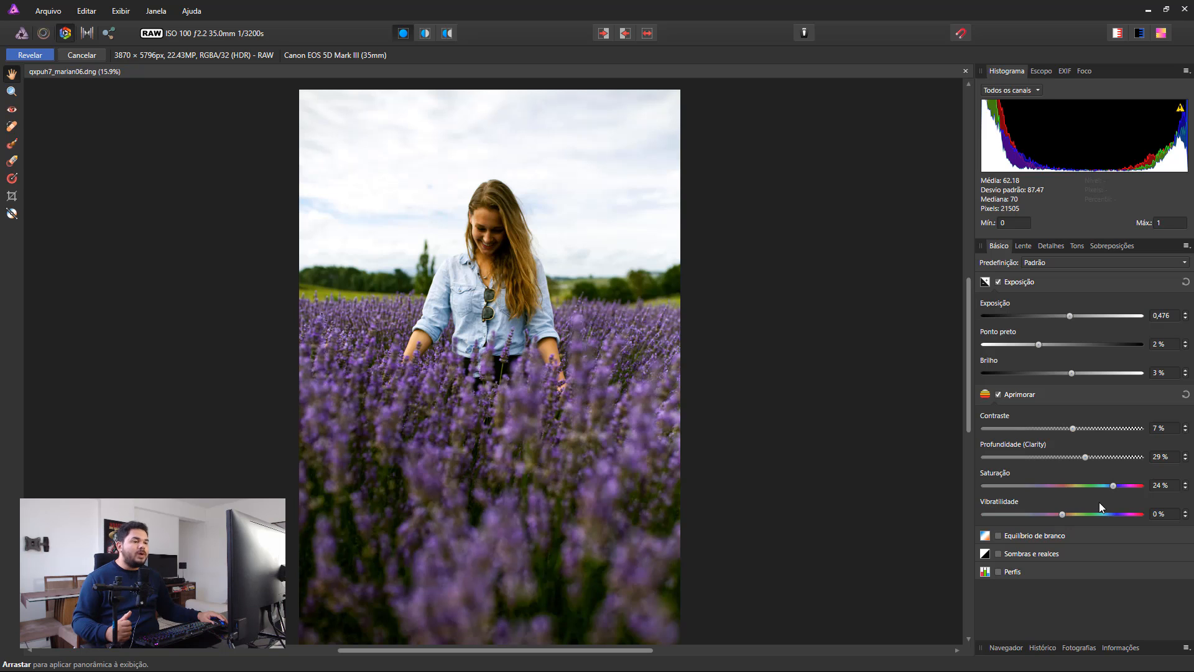
pyautogui.moveTo(1061, 514); pyautogui.dragTo(1106, 513)
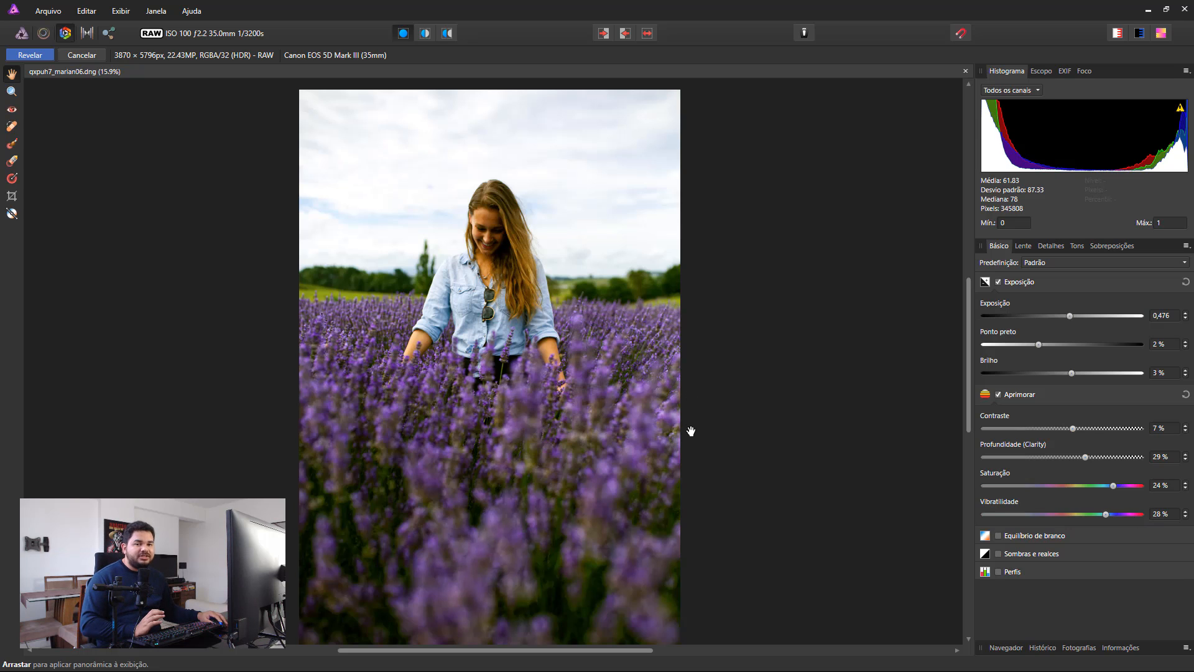
# Compare the photo without and with the Exposição and Aprimorar adjustments by disabling and re-enabling both.
pyautogui.click(998, 395)
pyautogui.click(998, 281)
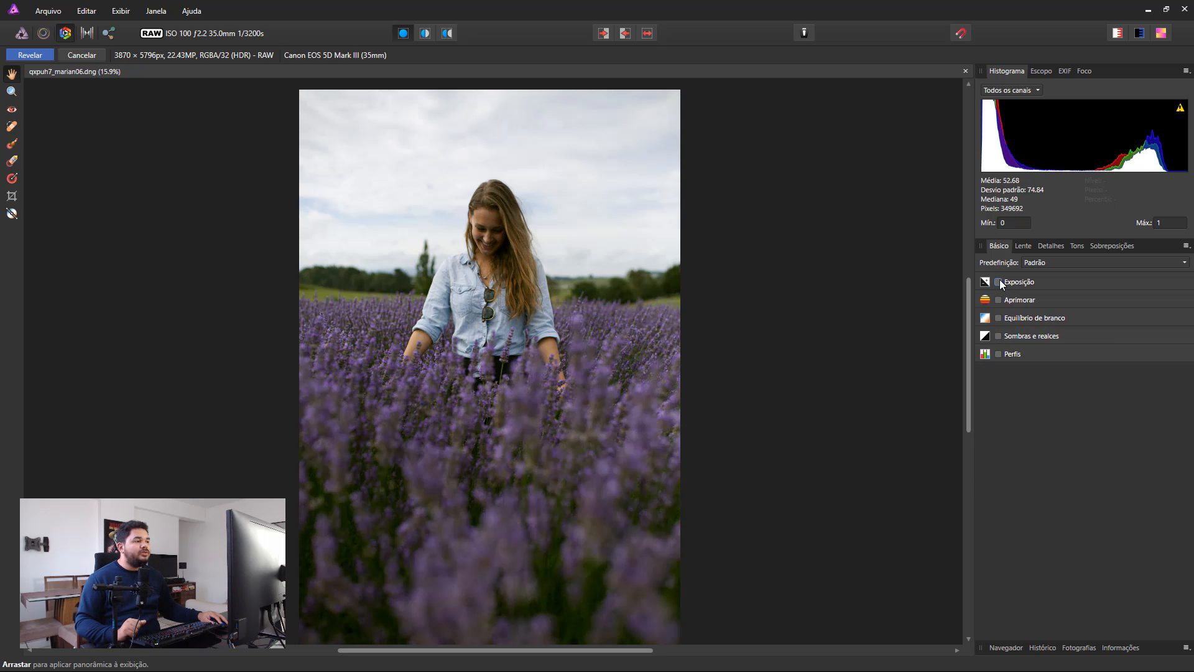
pyautogui.click(998, 281)
pyautogui.click(999, 394)
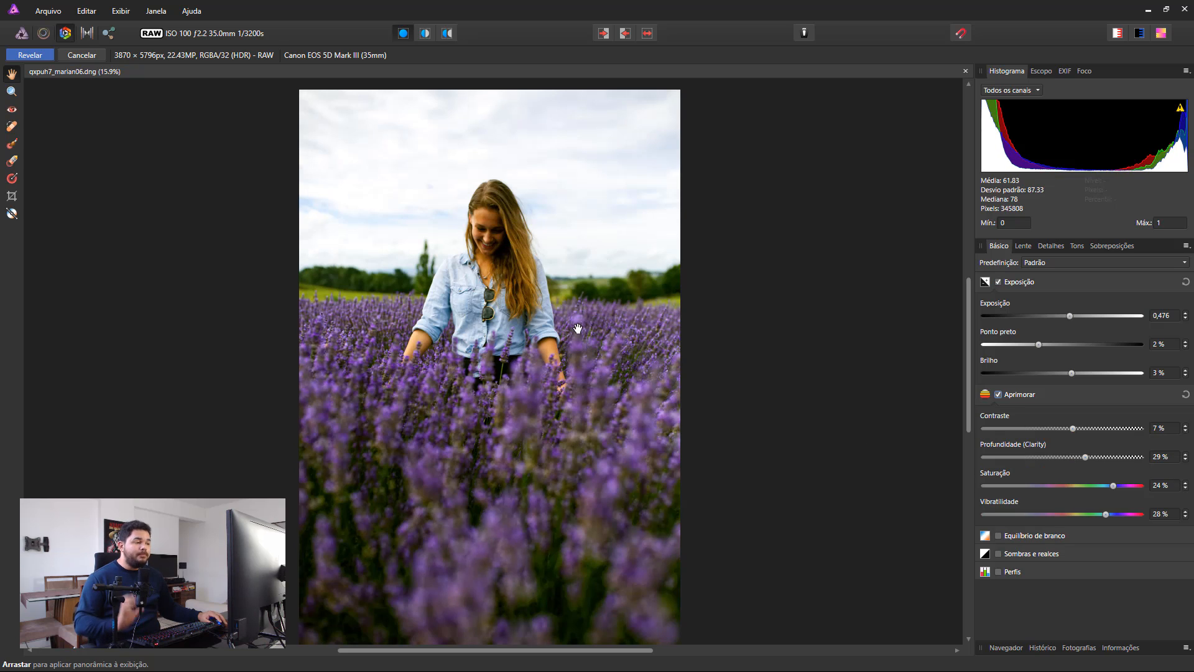
# Enable Equilíbrio de branco, setting Temperatura to 5172 K and Tonalidade to 6 %, and compare the photo with and without it.
pyautogui.click(998, 535)
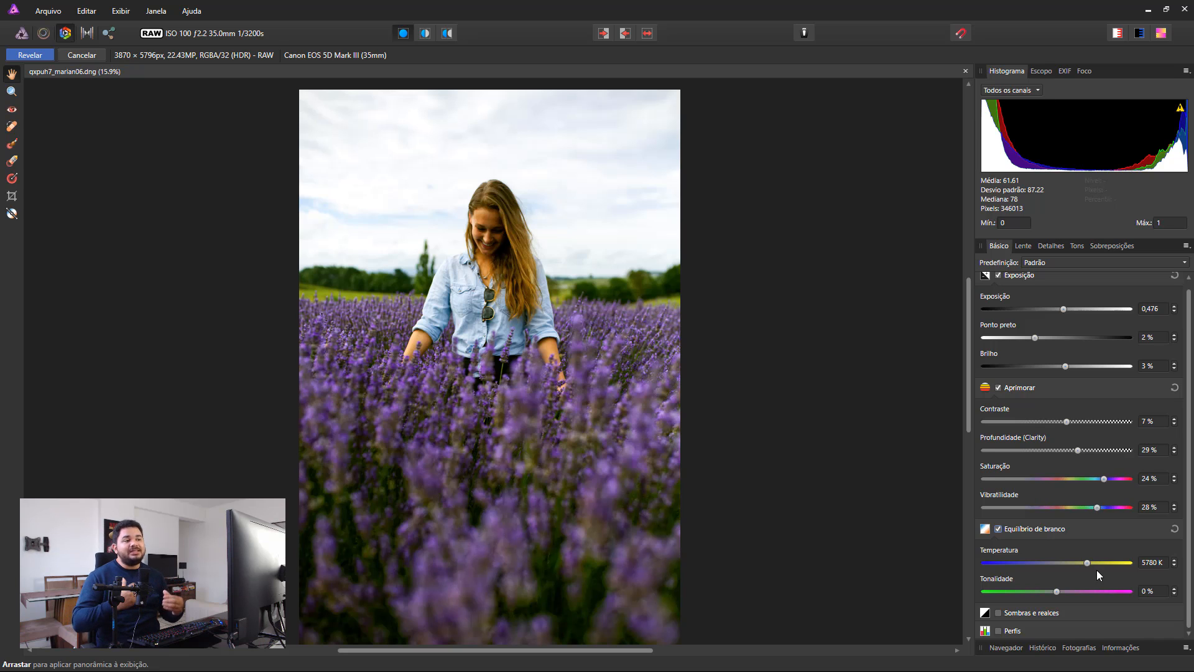
pyautogui.moveTo(1091, 566); pyautogui.dragTo(1081, 563)
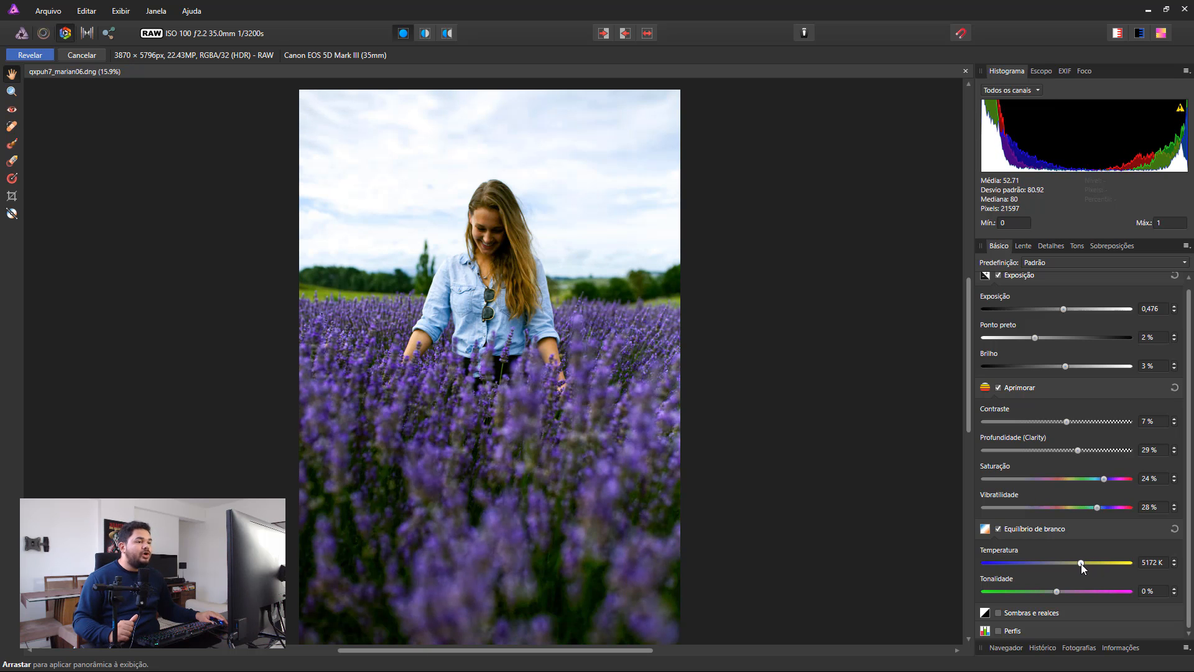
pyautogui.click(999, 528)
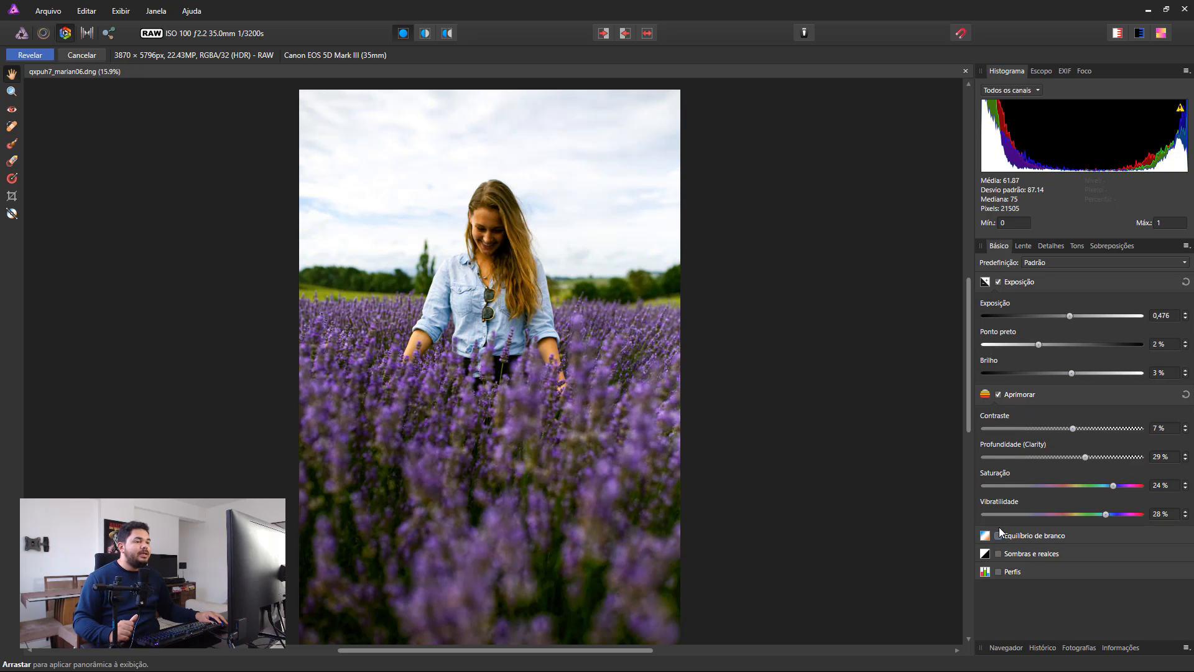
pyautogui.click(998, 536)
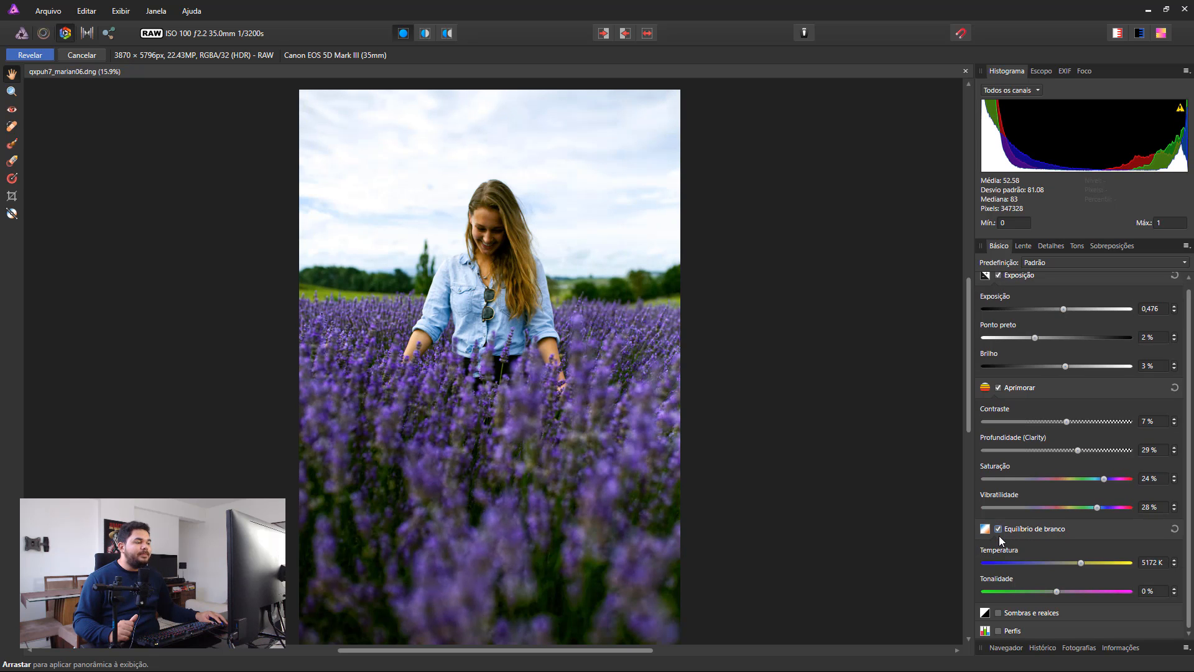
pyautogui.click(999, 530)
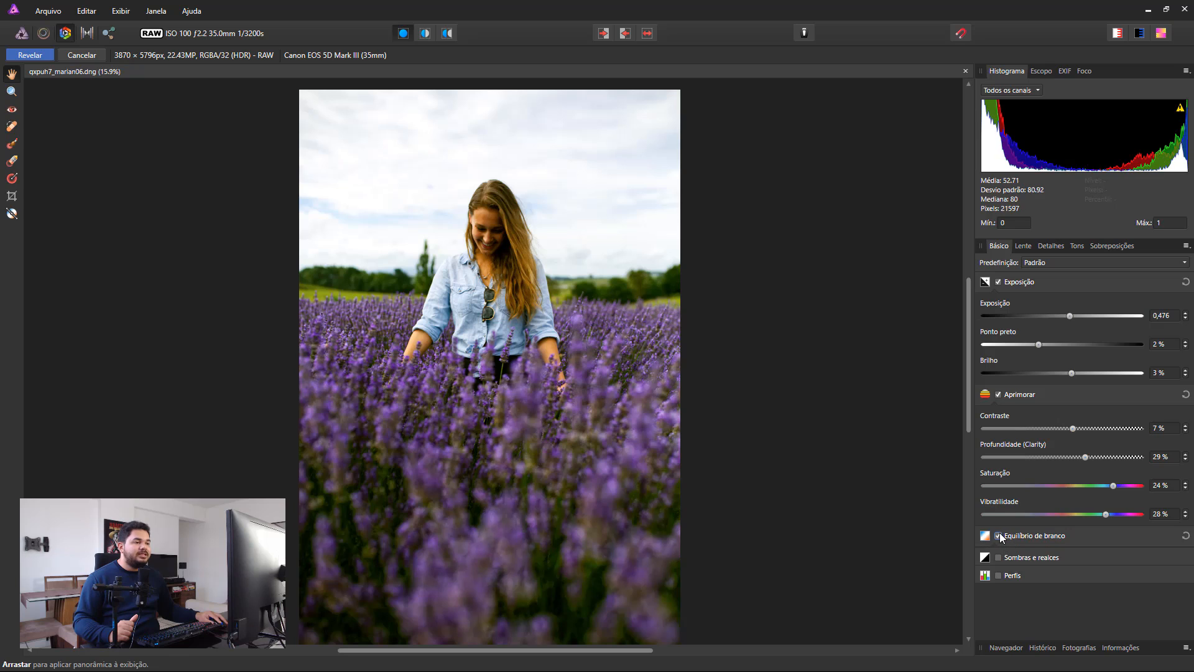
pyautogui.click(998, 535)
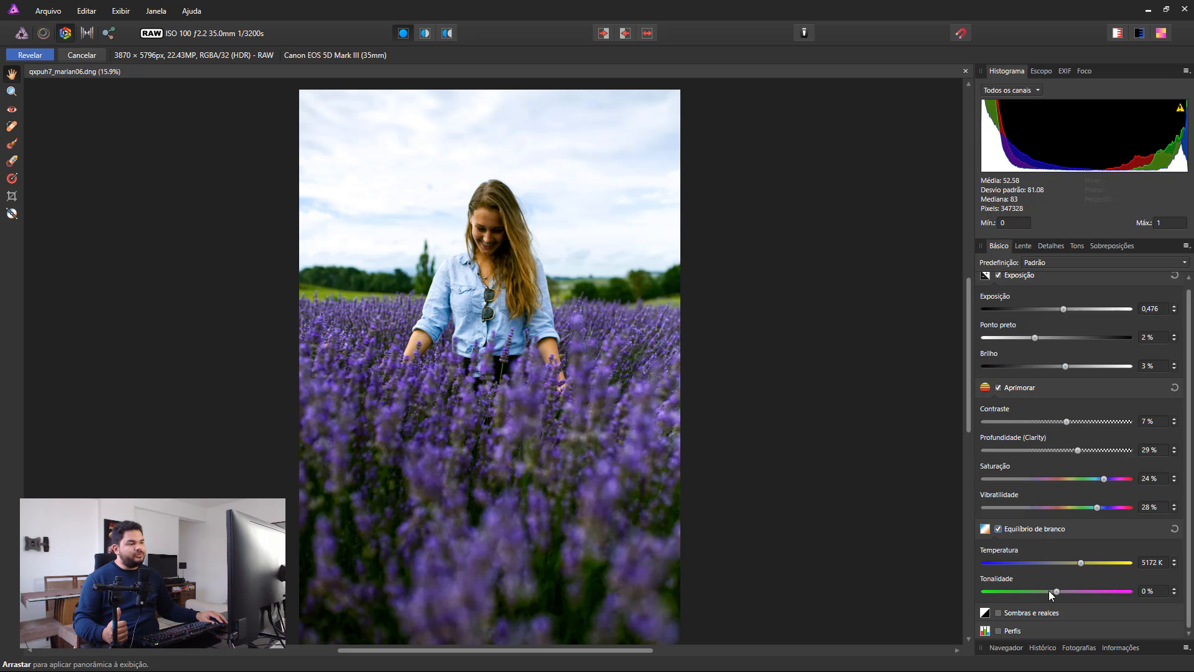
pyautogui.moveTo(1057, 591); pyautogui.dragTo(1065, 593)
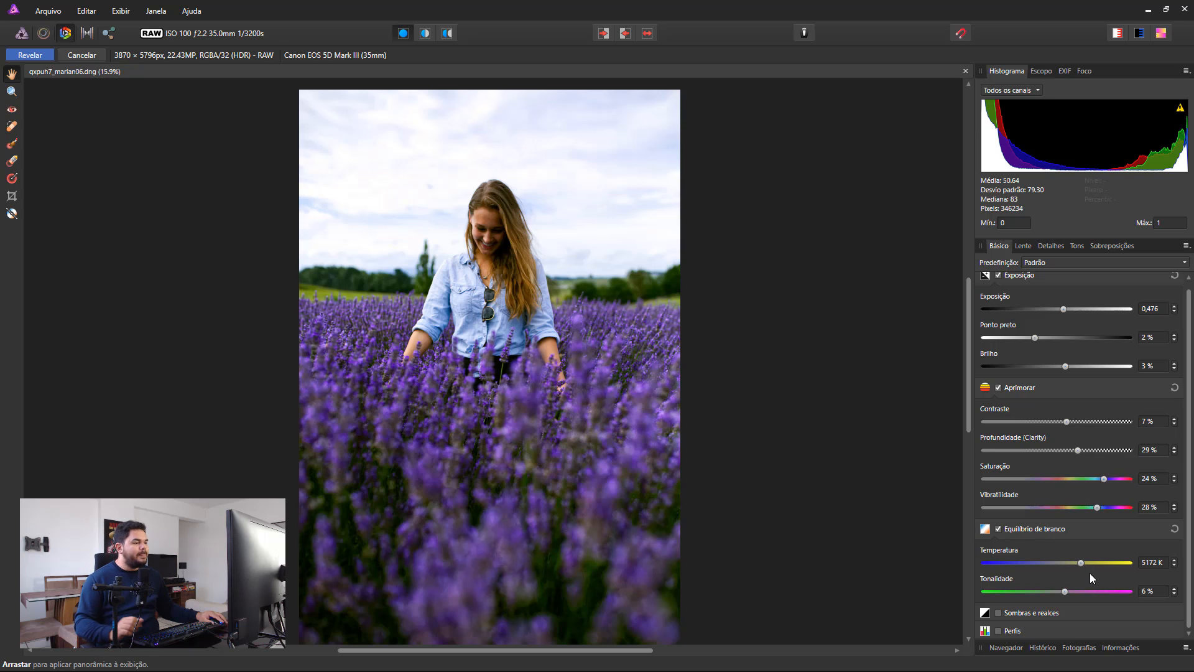
# Enable Sombras e realces, lower Realces to -57 % and raise Sombras slightly.
pyautogui.click(999, 614)
pyautogui.scroll(-2, 1055, 578)
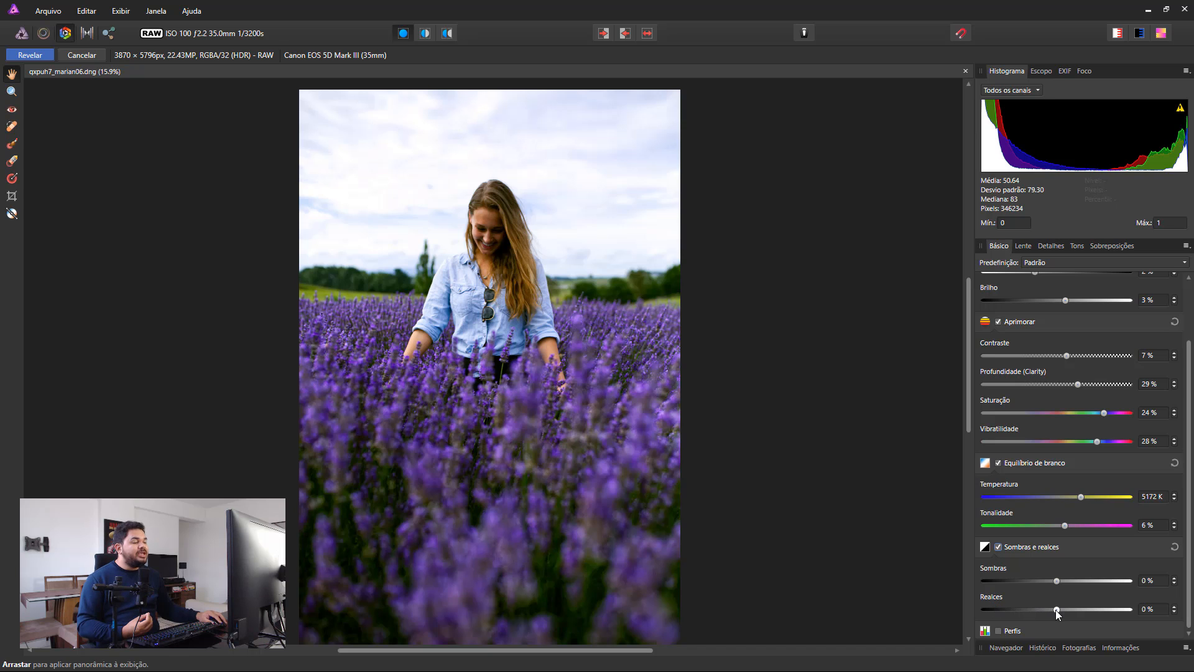
pyautogui.moveTo(1055, 610); pyautogui.dragTo(1017, 610)
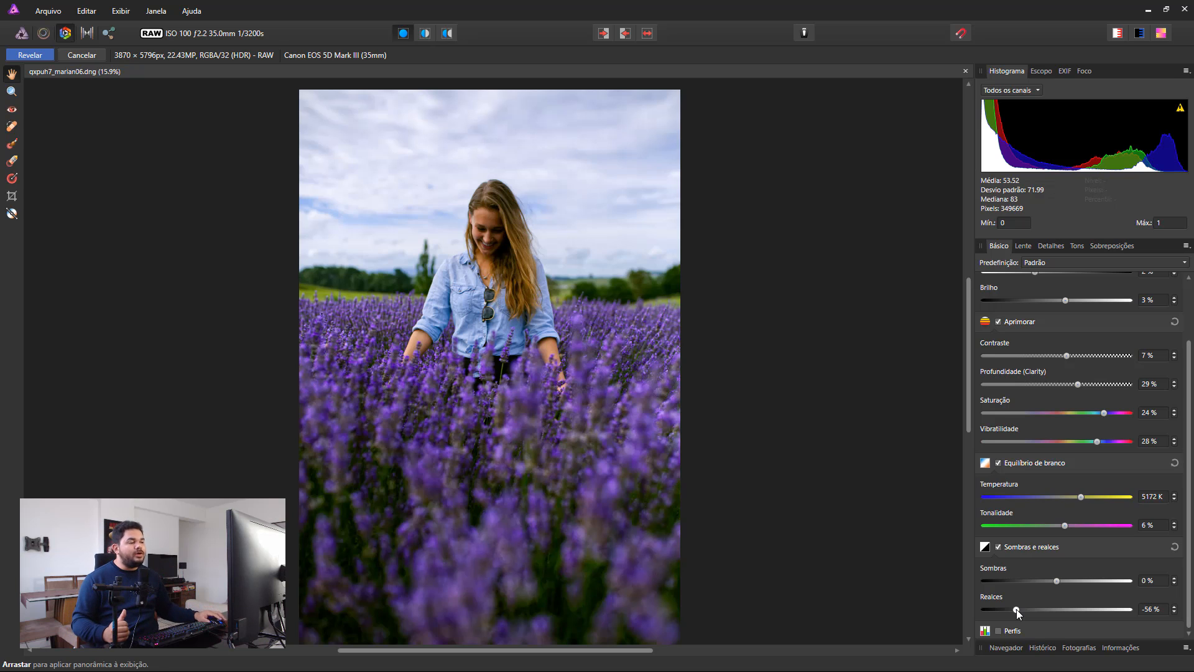
pyautogui.moveTo(1017, 609); pyautogui.dragTo(1015, 608)
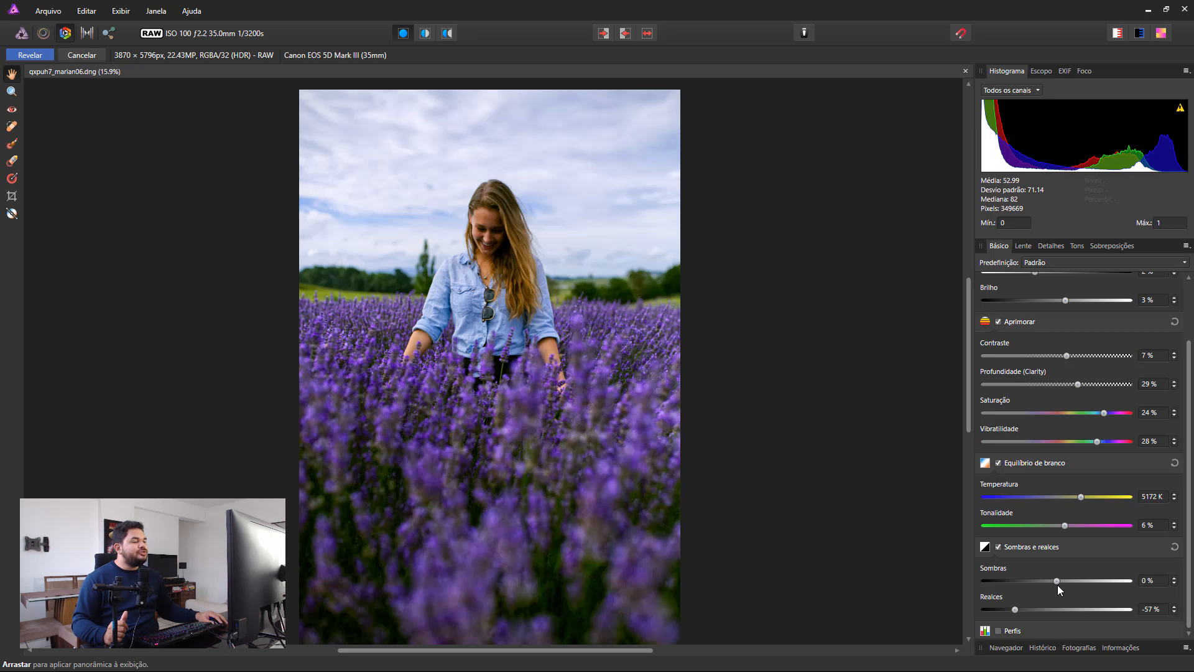
pyautogui.moveTo(1055, 580); pyautogui.dragTo(1066, 580)
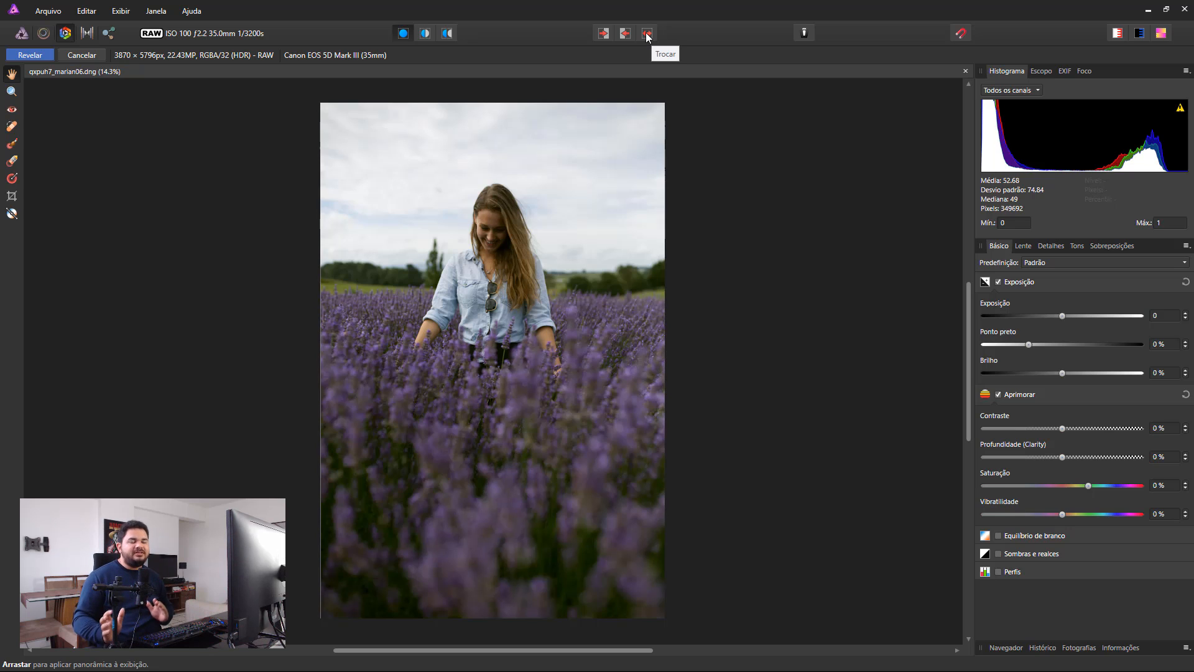
# Compare the unedited and edited photo by swapping the before and after states, ending on the edited version.
pyautogui.click(647, 35)
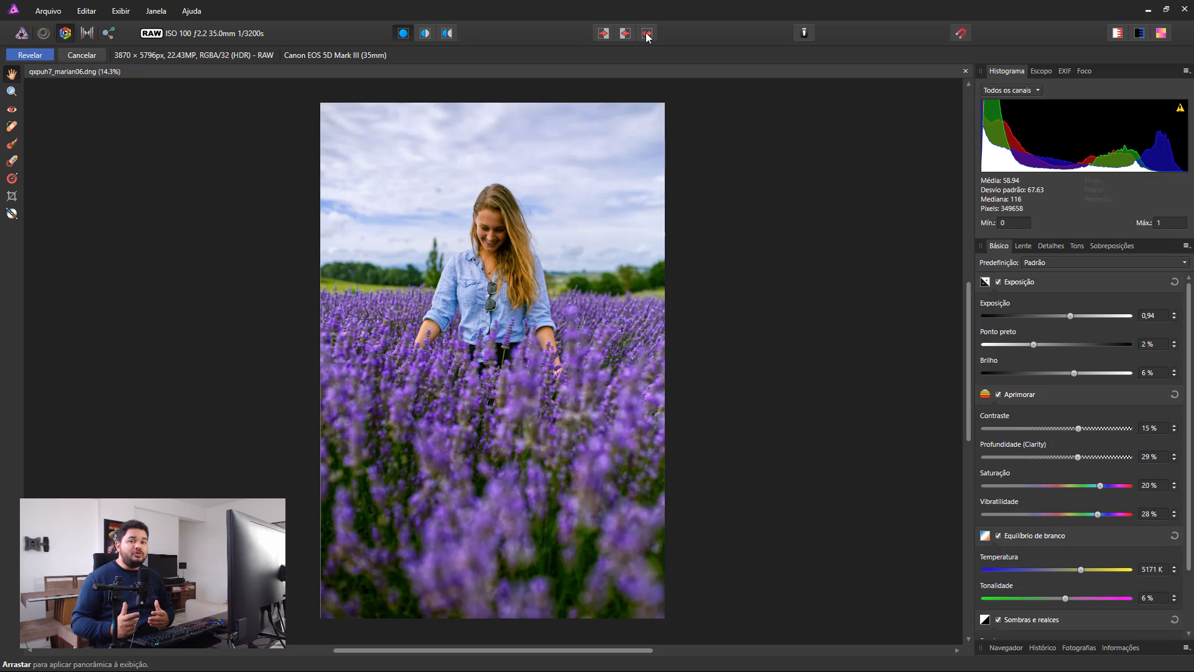
pyautogui.click(647, 34)
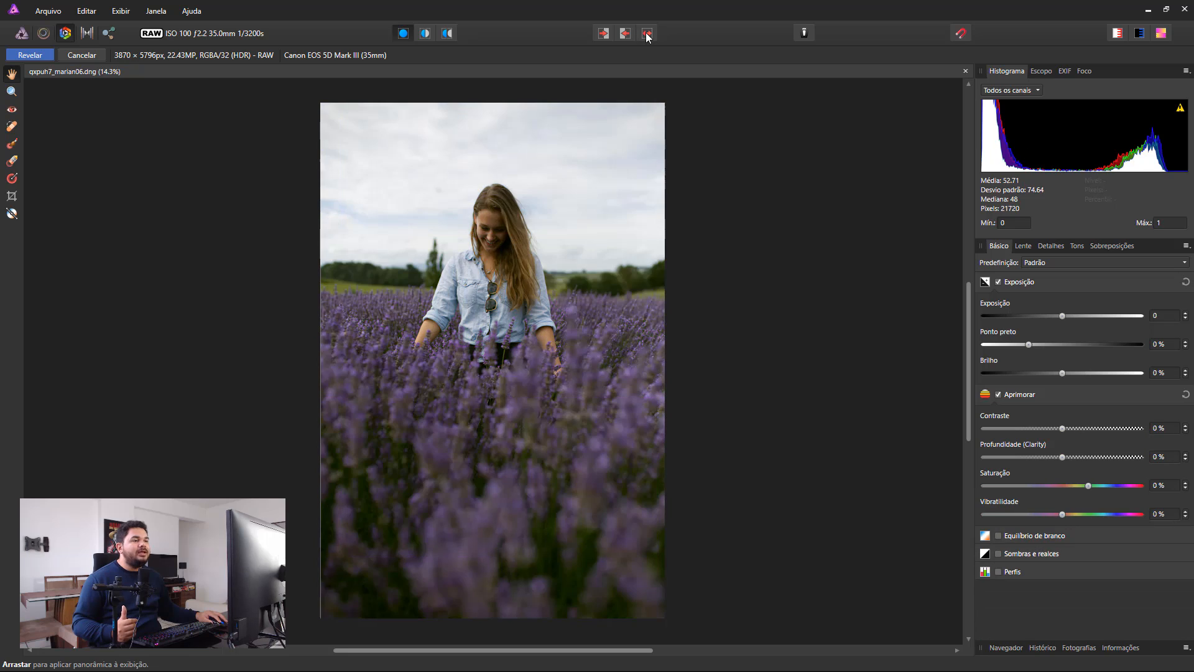
pyautogui.click(647, 34)
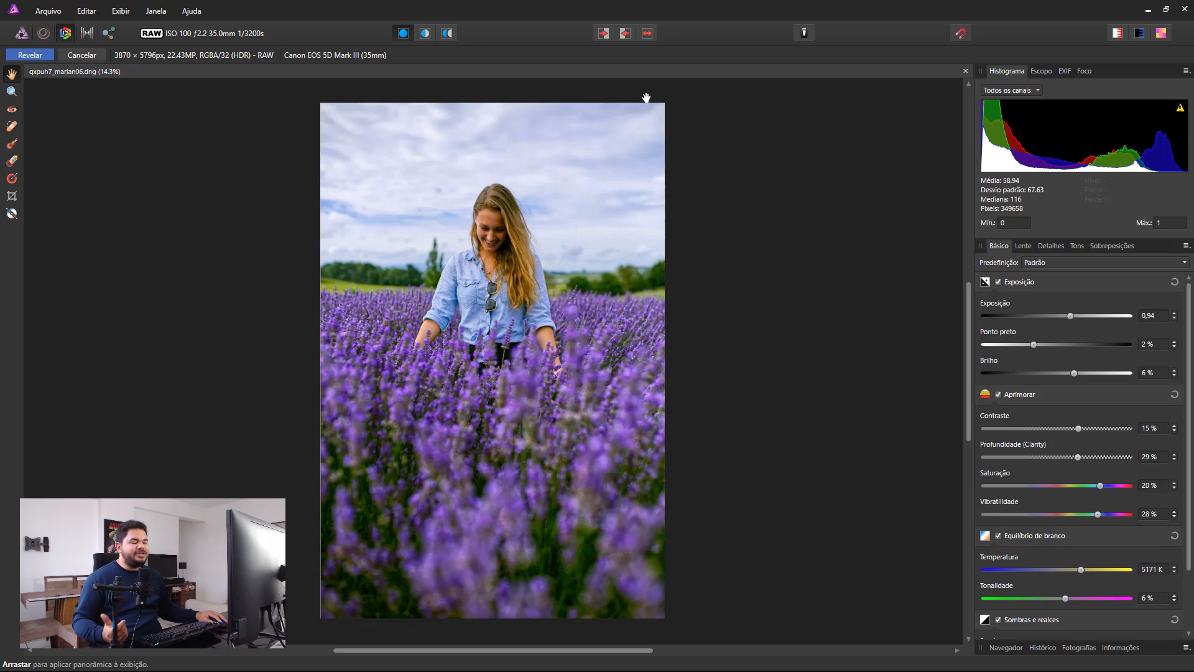
# Enable Refinamento de detalhes and sharpen the photo with Raio at 57 % and Valor at 67 %.
pyautogui.click(1043, 247)
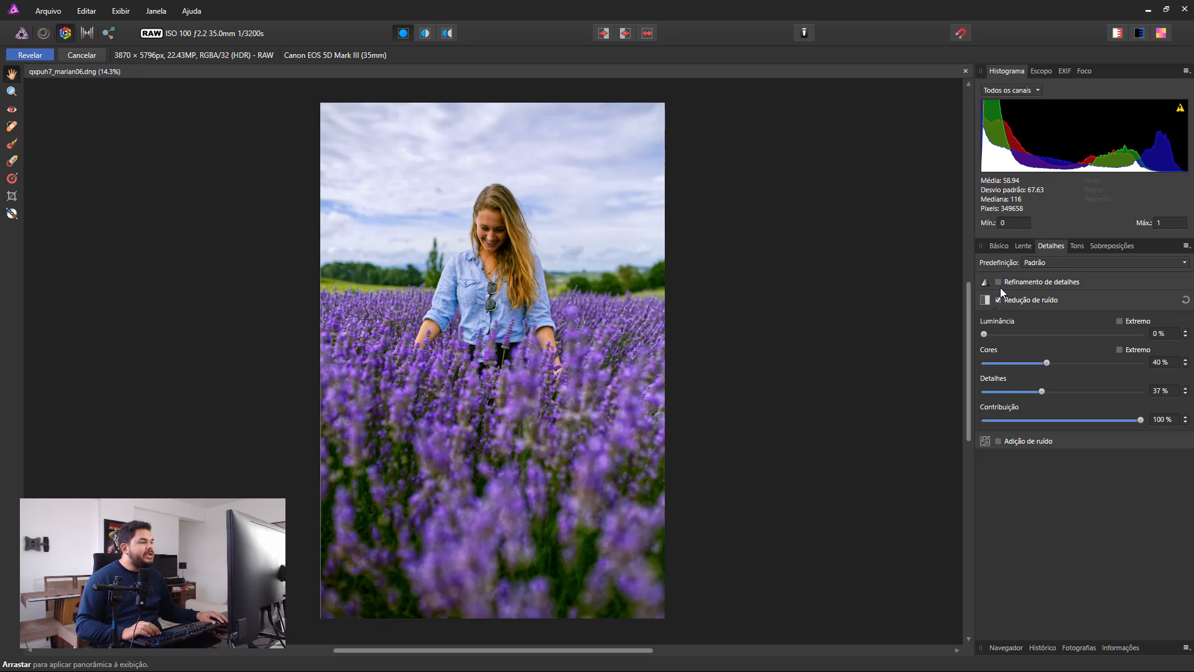
pyautogui.click(999, 283)
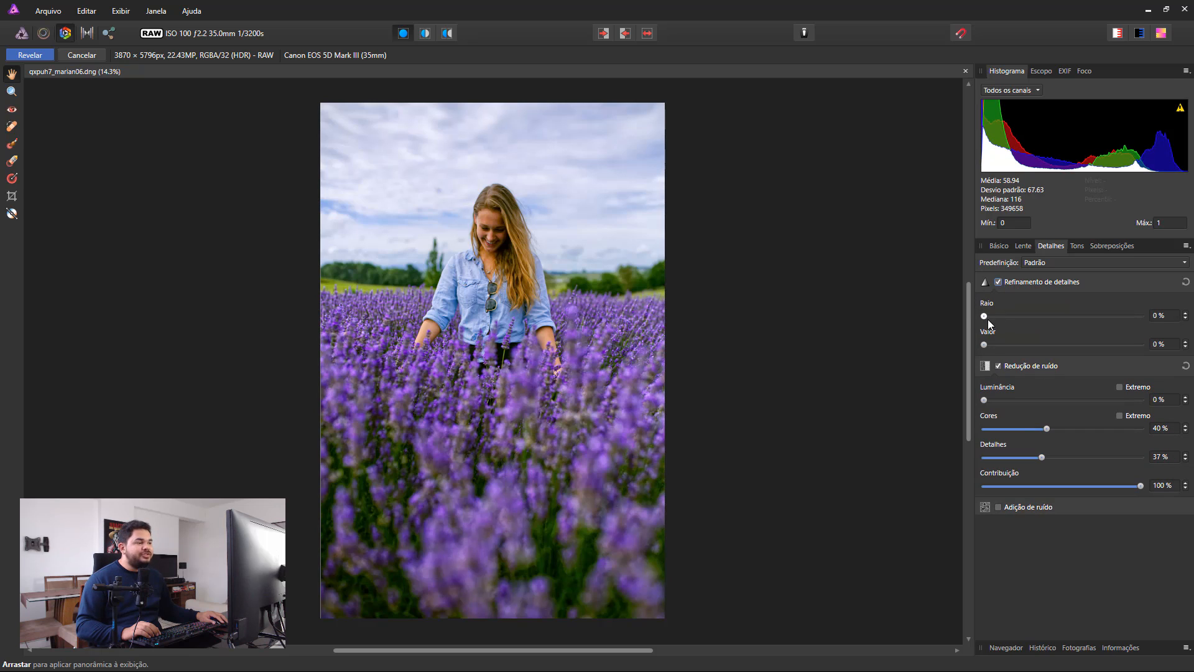
pyautogui.hotkey('ctrl', 'space')
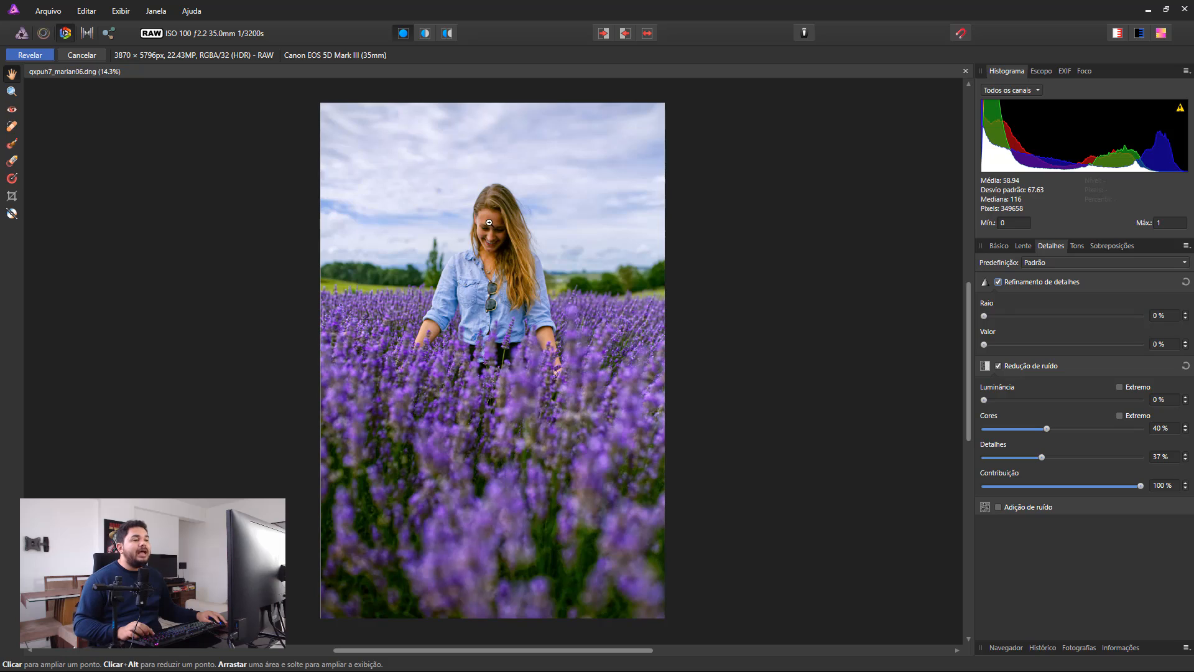
pyautogui.moveTo(488, 221); pyautogui.dragTo(770, 413)
pyautogui.moveTo(522, 275); pyautogui.dragTo(600, 334)
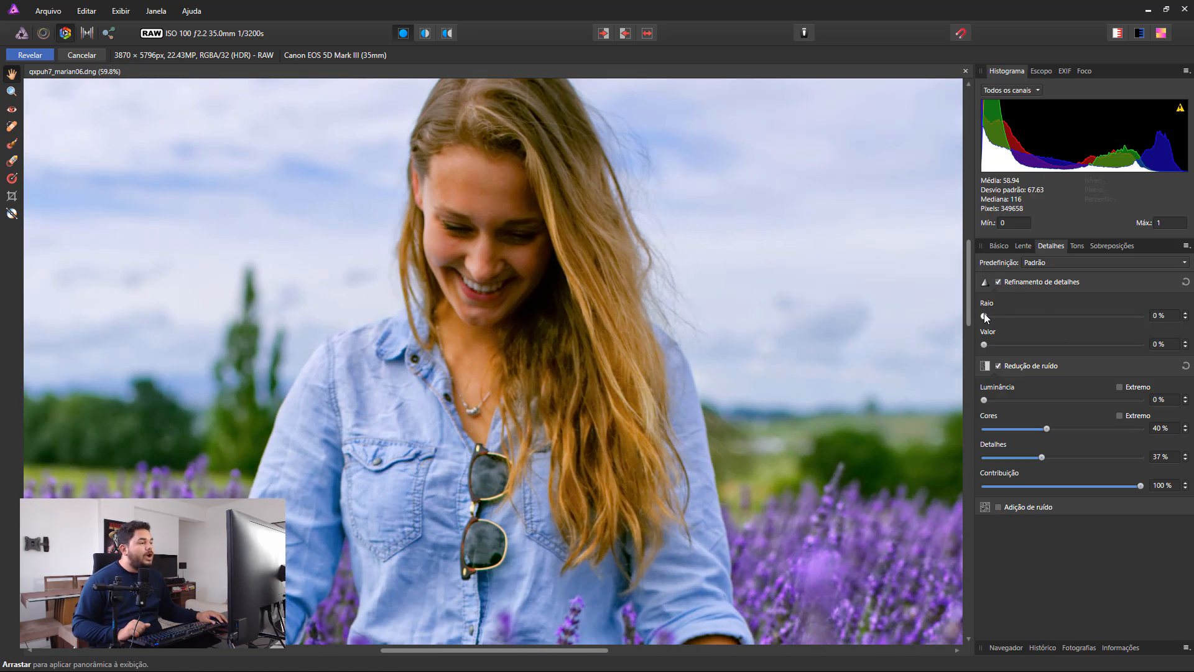
pyautogui.moveTo(985, 317); pyautogui.dragTo(1031, 322)
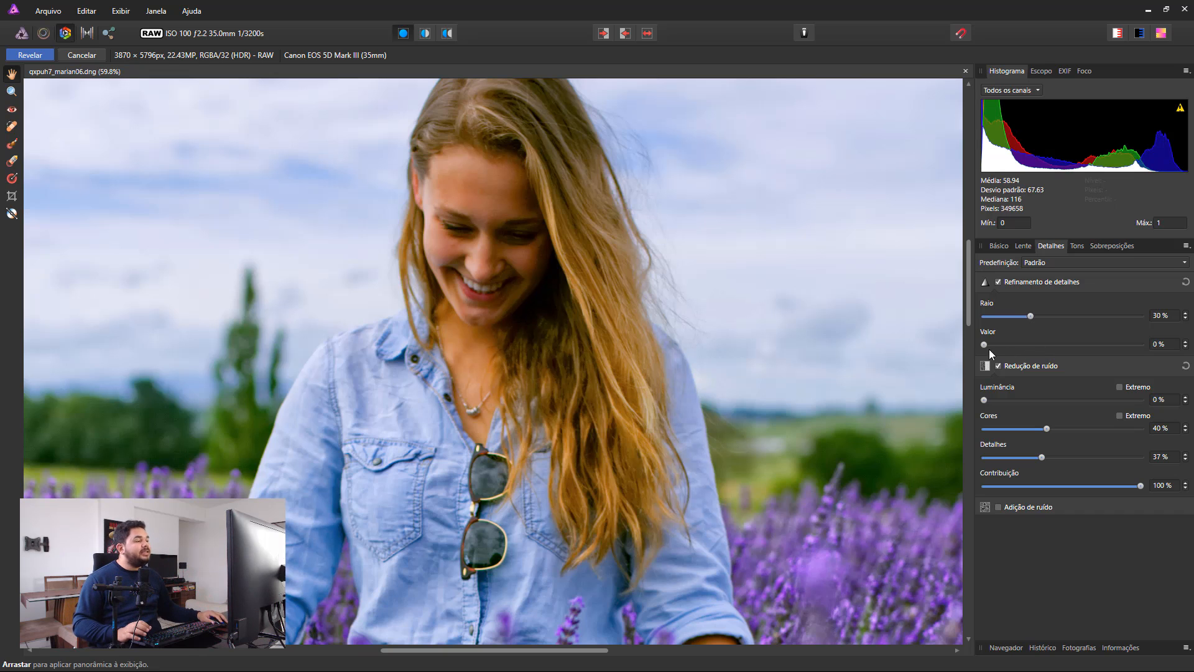
pyautogui.moveTo(987, 345); pyautogui.dragTo(1089, 342)
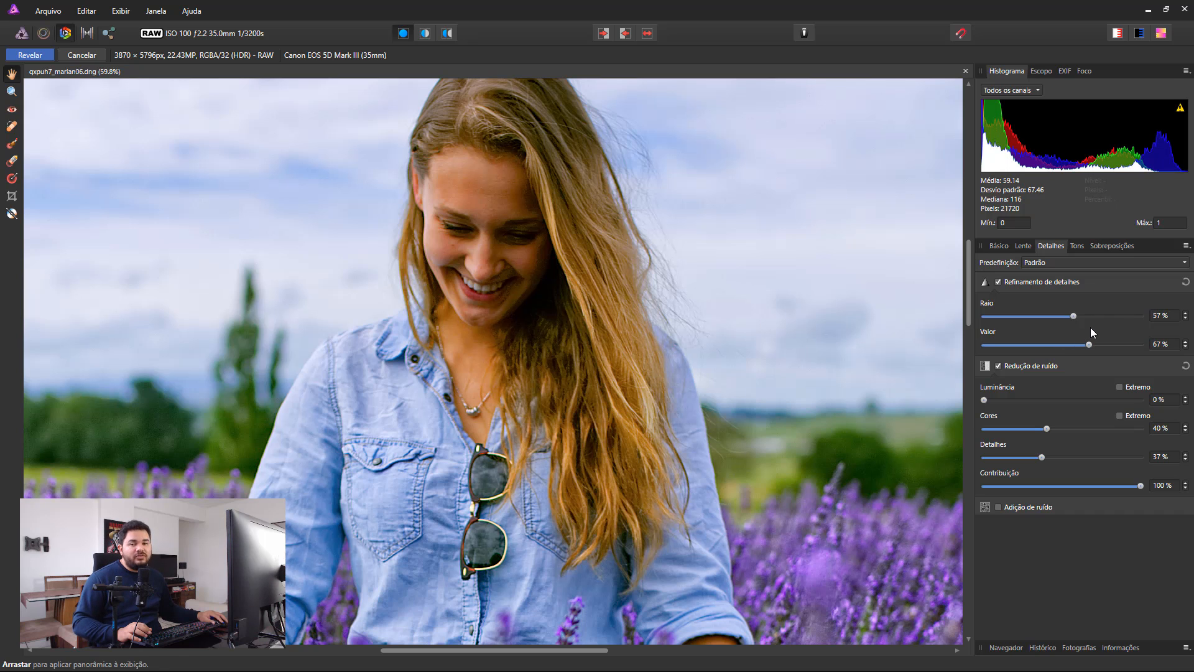
# Inspect the lavender and shirt up close and set Cores under Redução de ruído to 70 %.
pyautogui.scroll(-3, 560, 467)
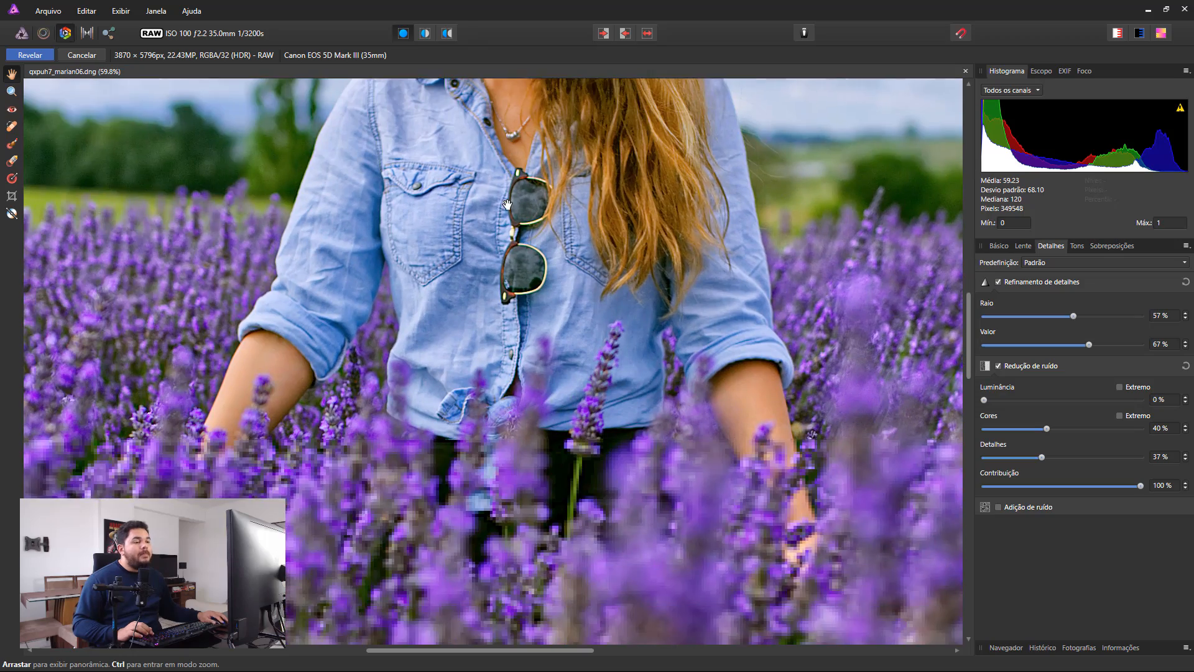
pyautogui.scroll(-3, 684, 469)
pyautogui.moveTo(707, 477); pyautogui.dragTo(671, 235)
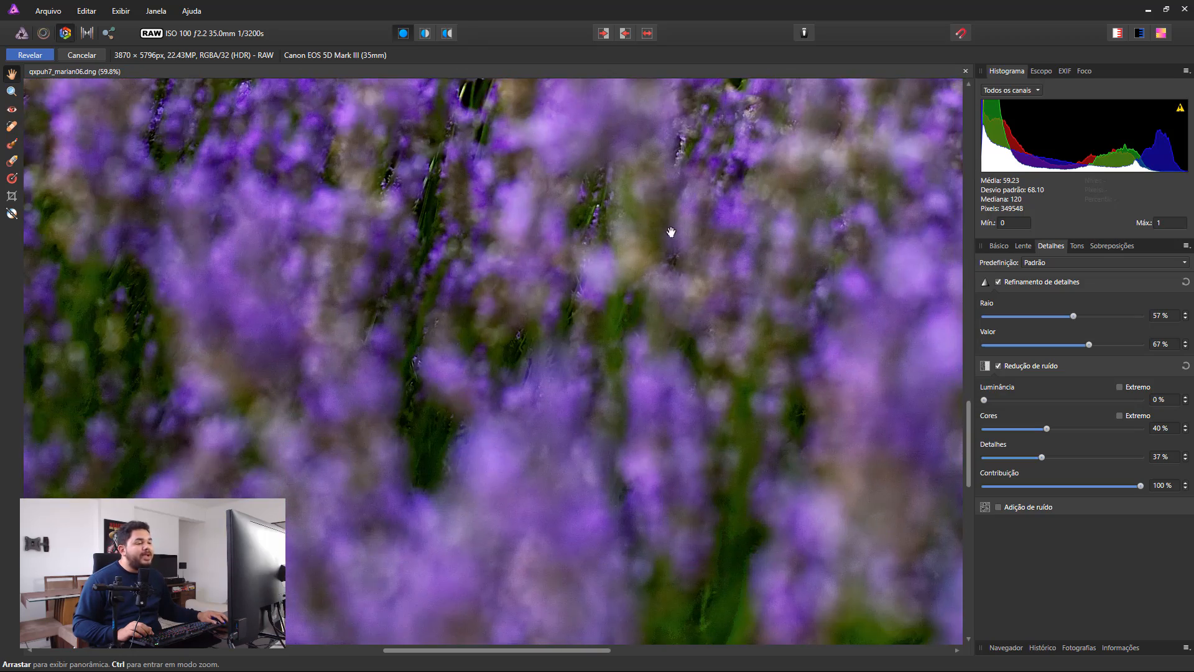
pyautogui.moveTo(688, 472); pyautogui.dragTo(713, 328)
pyautogui.scroll(10, 792, 535)
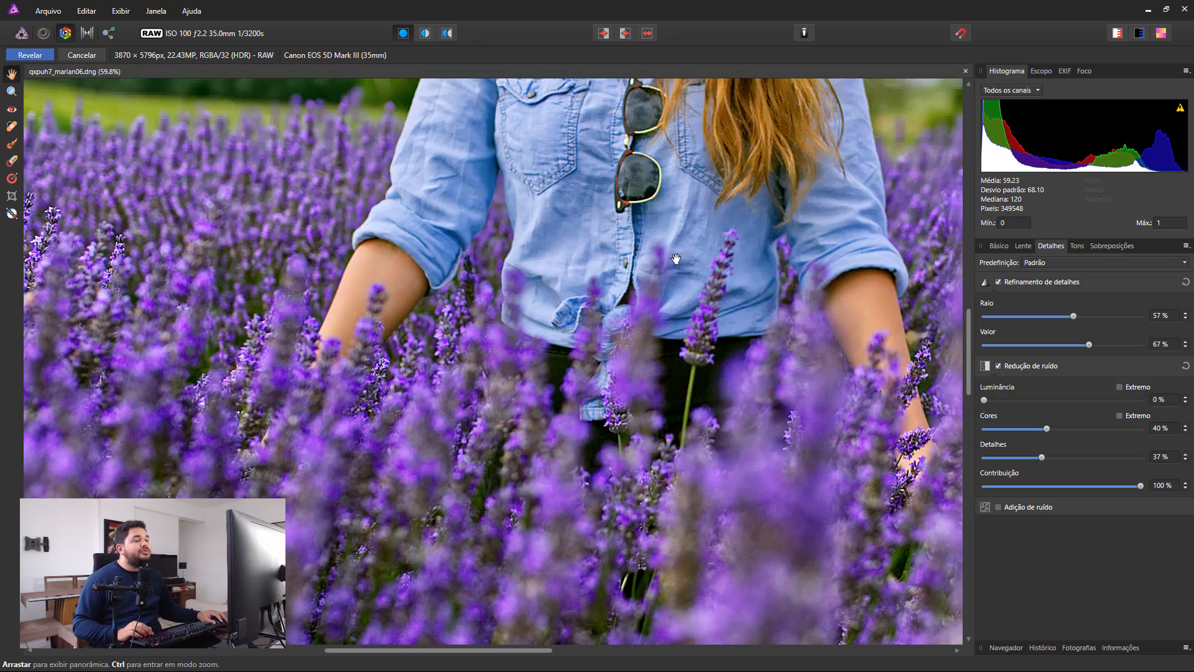
pyautogui.moveTo(676, 259); pyautogui.dragTo(636, 492)
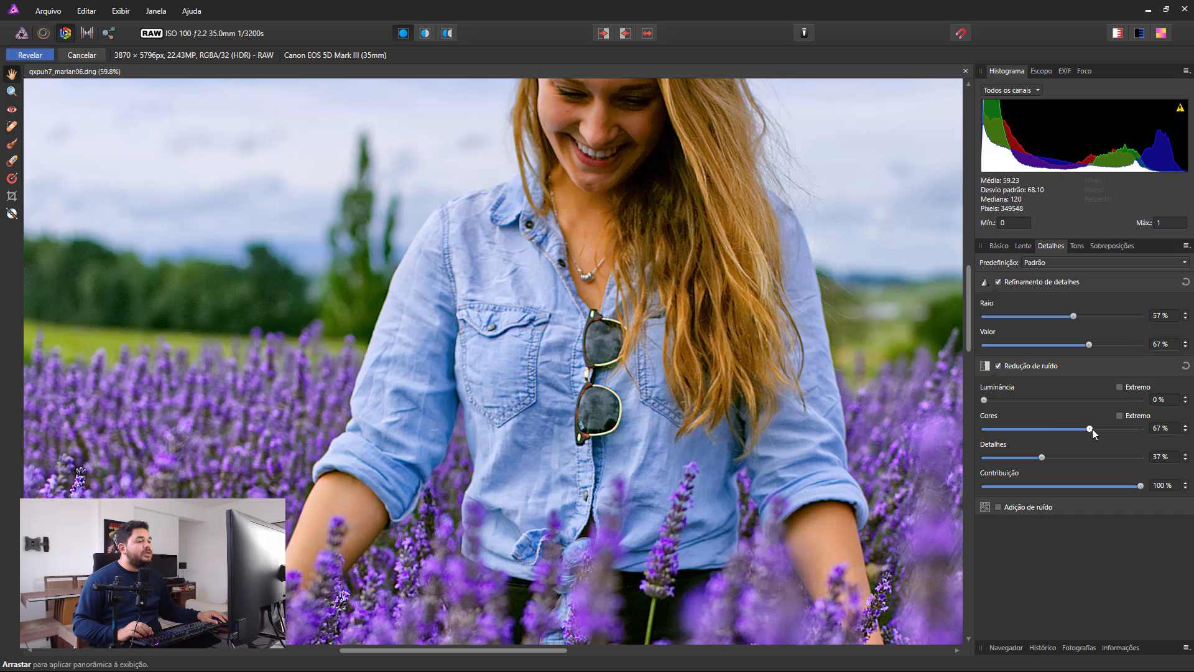
pyautogui.moveTo(1092, 428); pyautogui.dragTo(1094, 428)
# Compare the lavender around the hands without and with Redução de ruído, disabling and re-enabling it twice.
pyautogui.moveTo(601, 603); pyautogui.dragTo(616, 373)
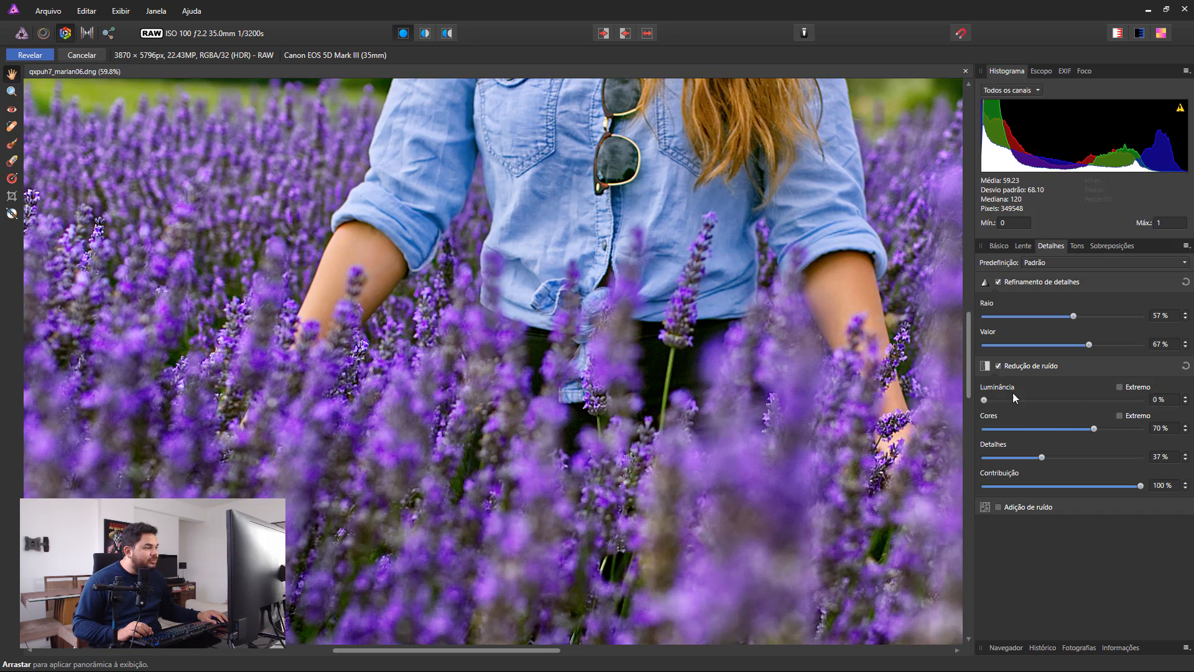
pyautogui.click(997, 366)
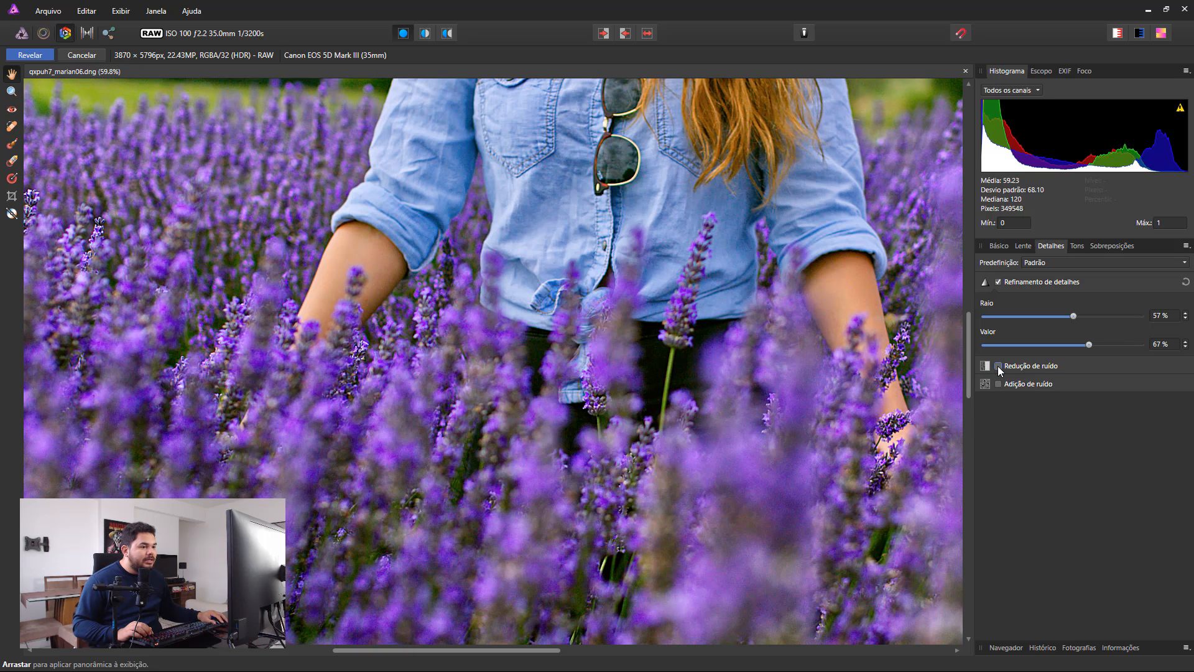
pyautogui.click(998, 366)
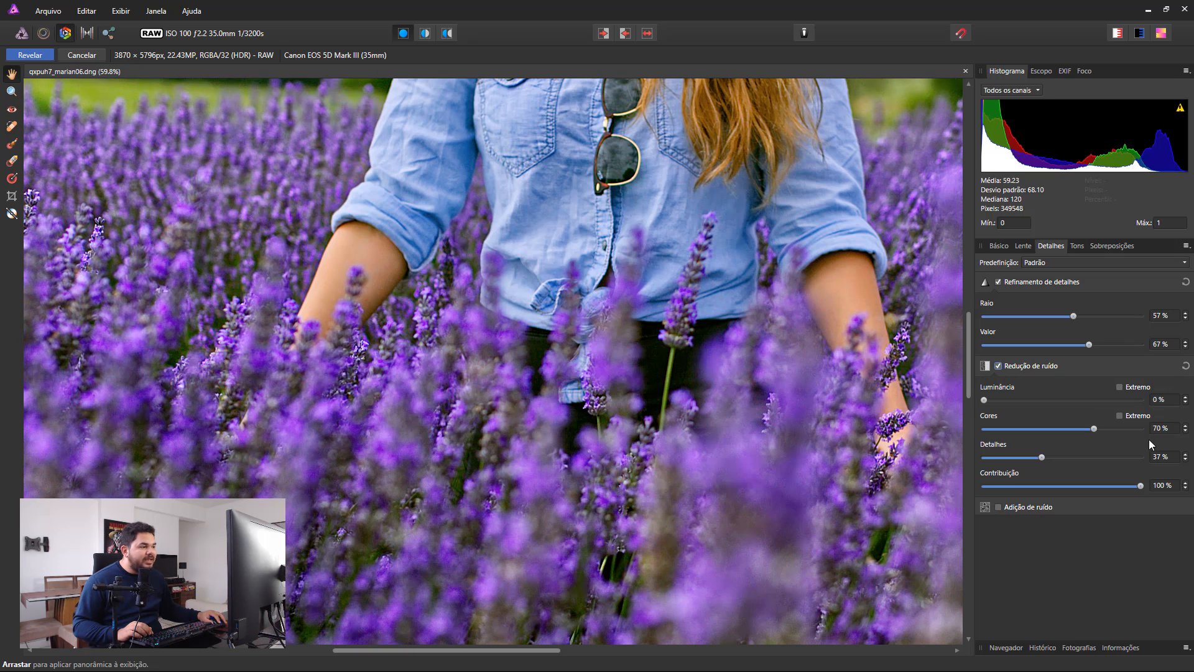
pyautogui.click(999, 366)
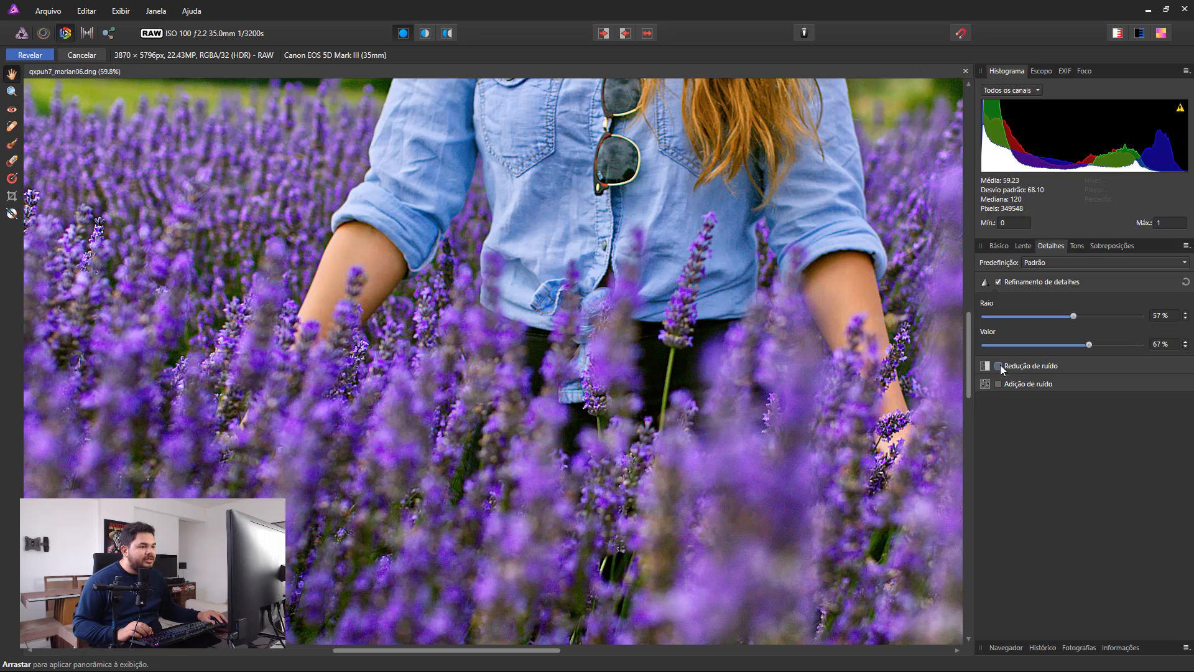
pyautogui.click(999, 366)
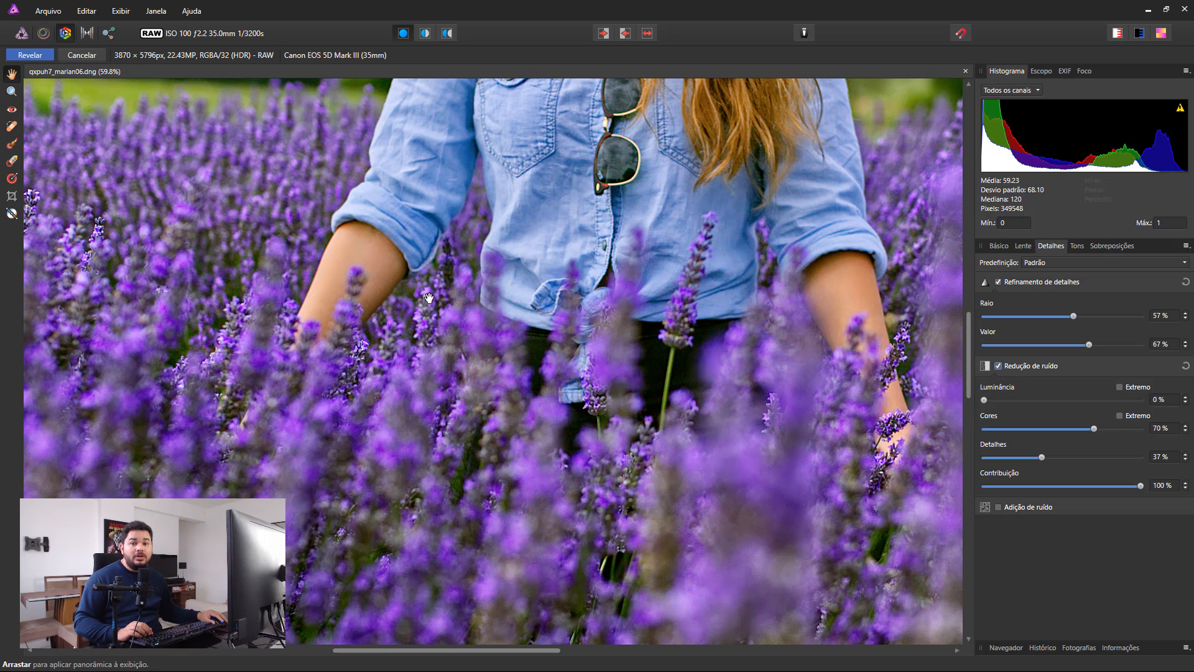
# Fit the whole photo in view and compare its before and after states, ending on the edited version.
pyautogui.hotkey('ctrl', '0')
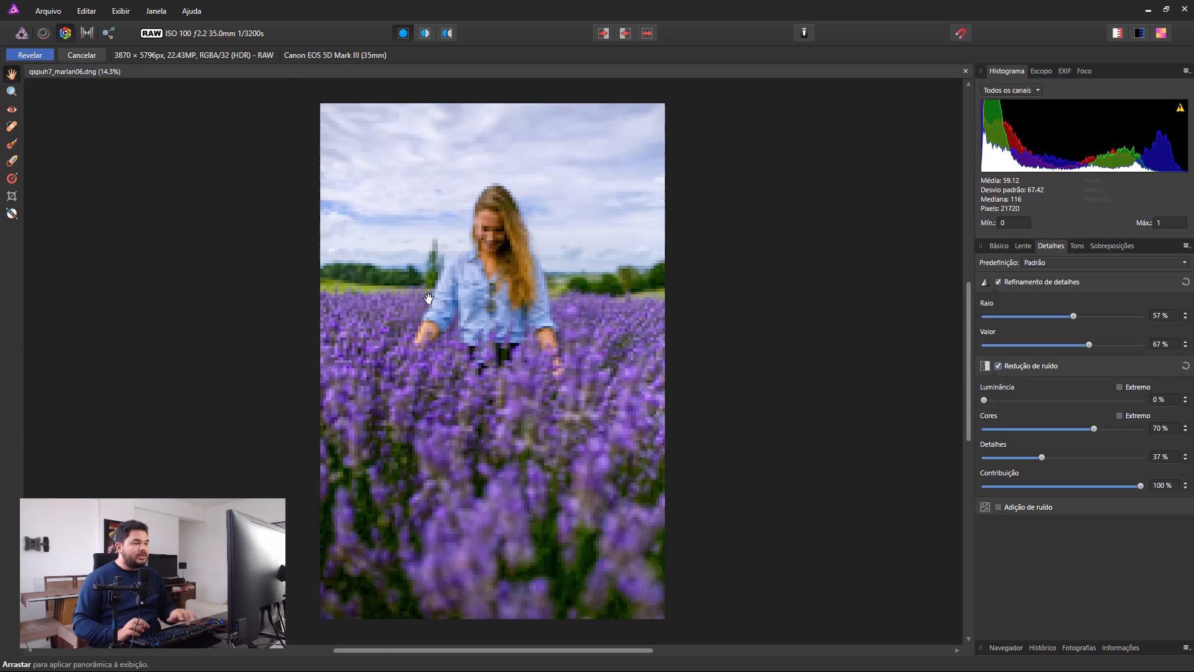
pyautogui.click(649, 33)
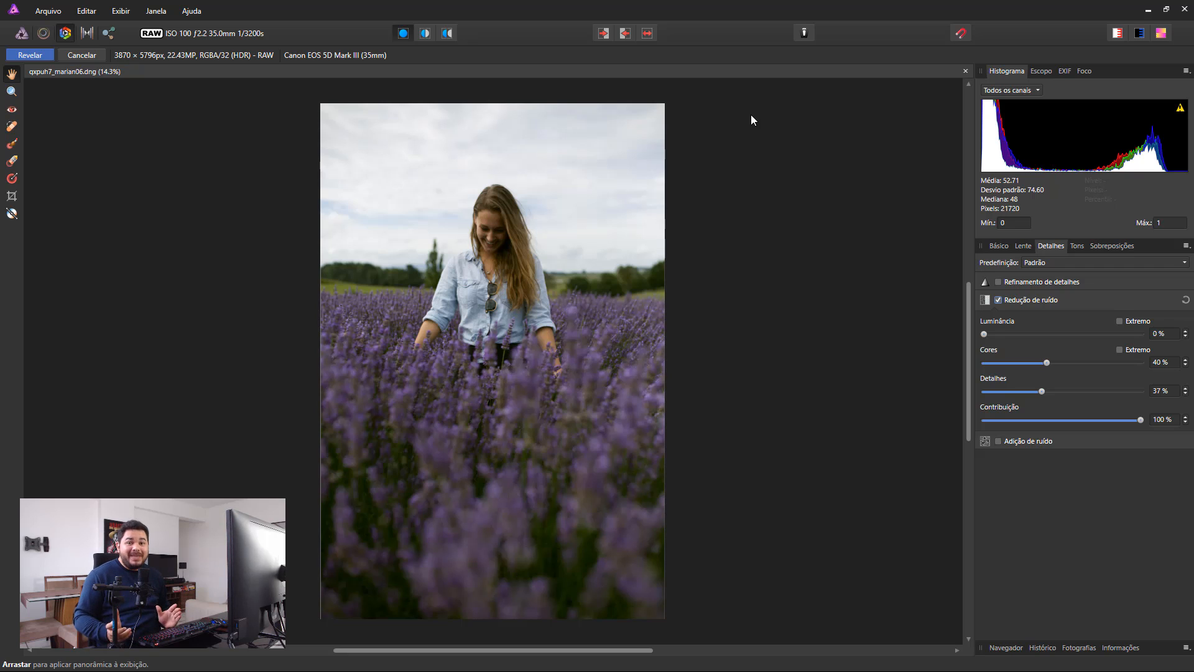
pyautogui.click(651, 37)
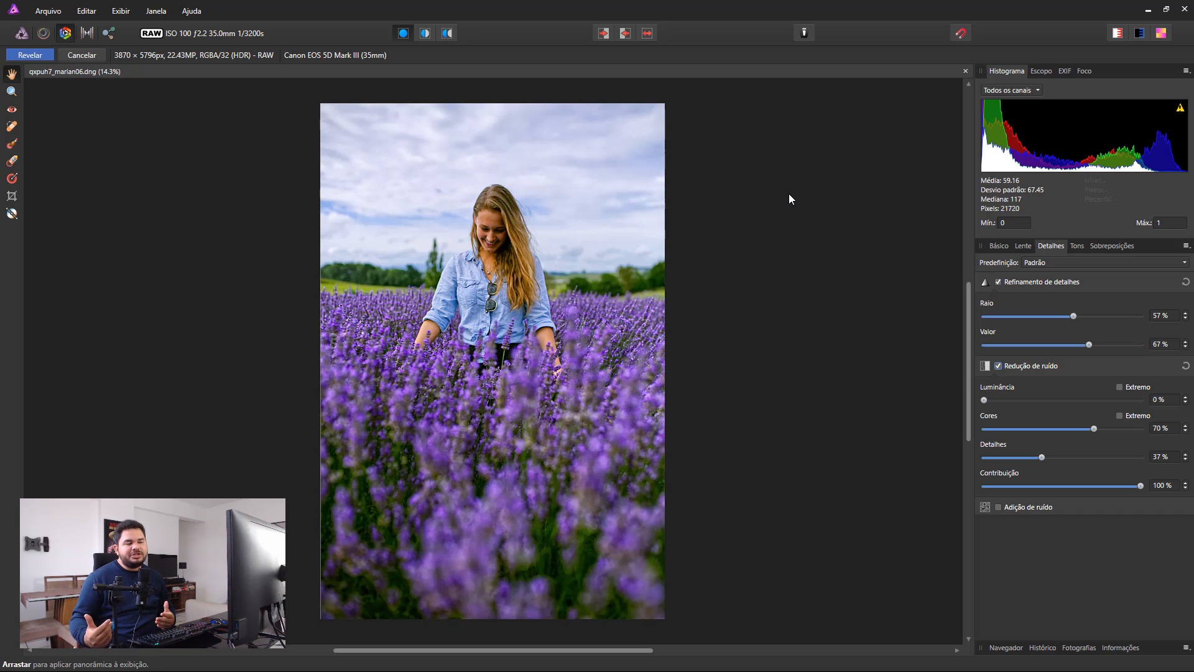
# Cool the white balance to Temperatura 4829 K and Tonalidade 3 %, and develop the RAW photo.
pyautogui.click(999, 246)
pyautogui.scroll(-2, 1120, 442)
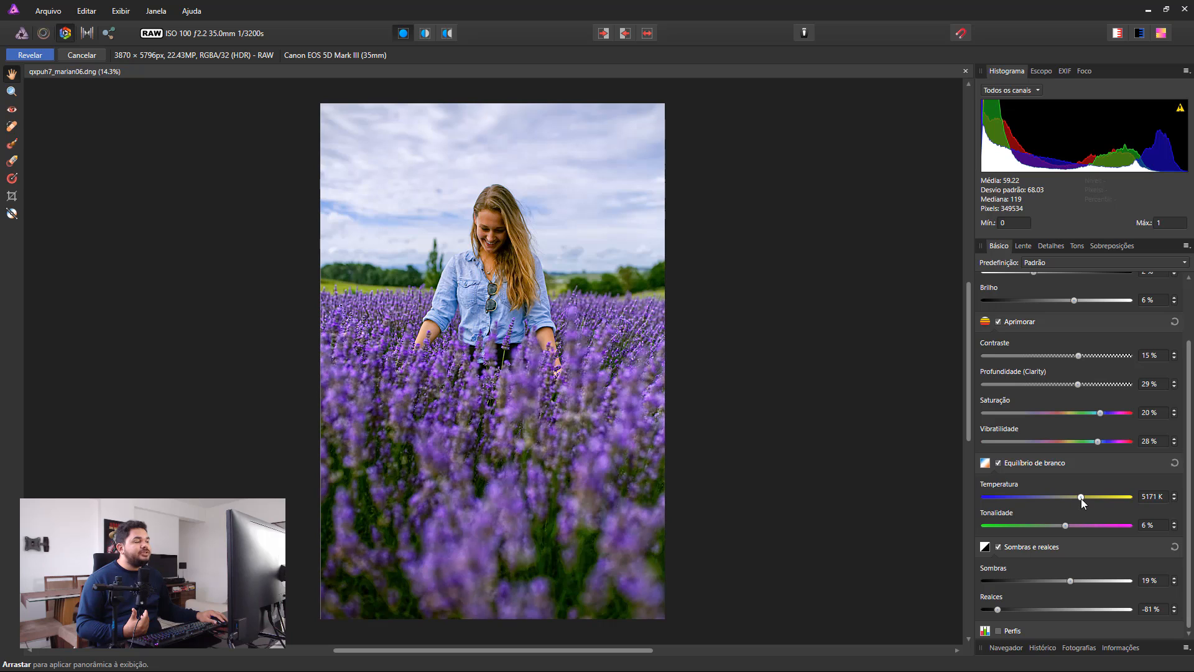
pyautogui.moveTo(1081, 499); pyautogui.dragTo(1062, 524)
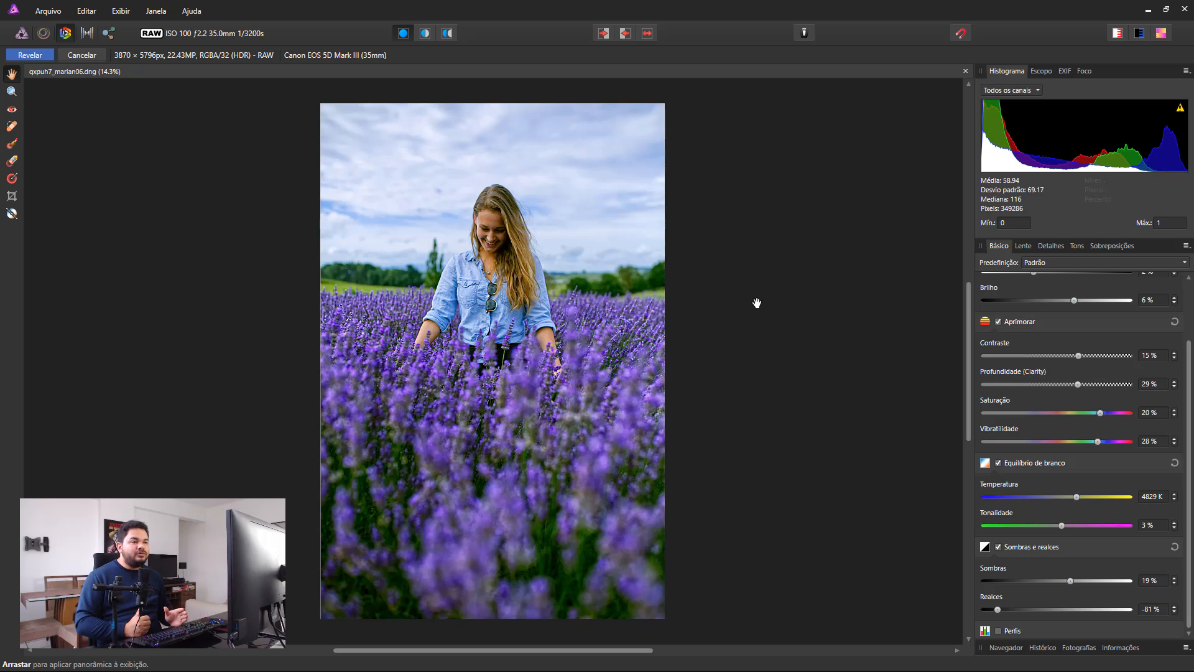
pyautogui.click(25, 56)
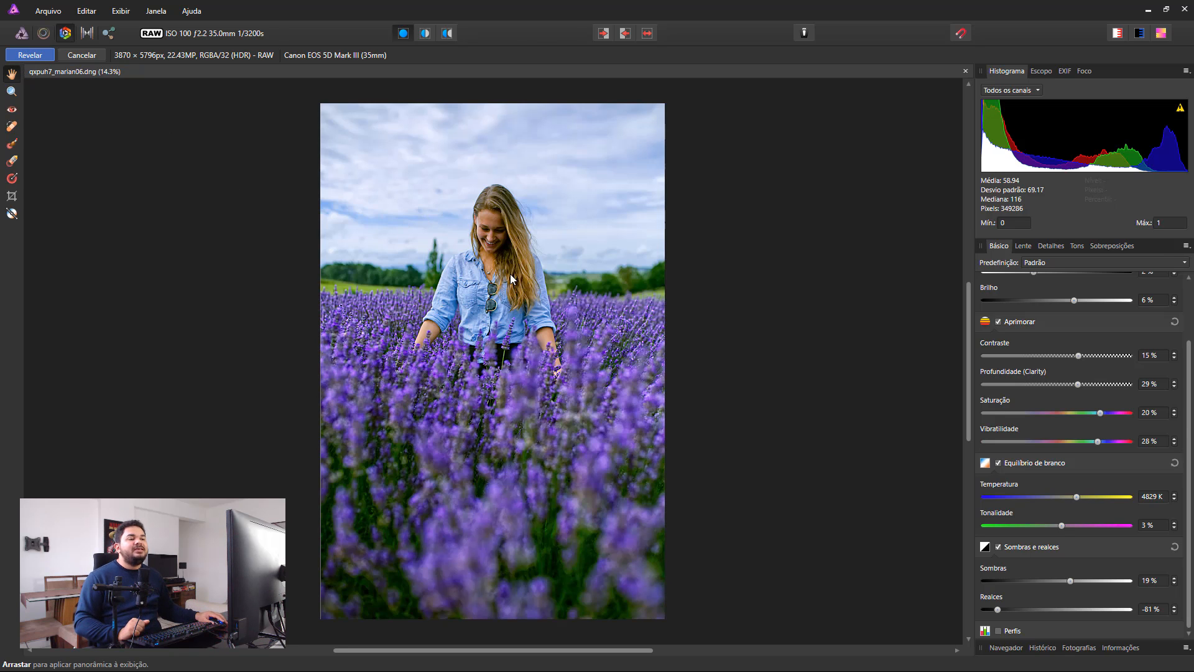